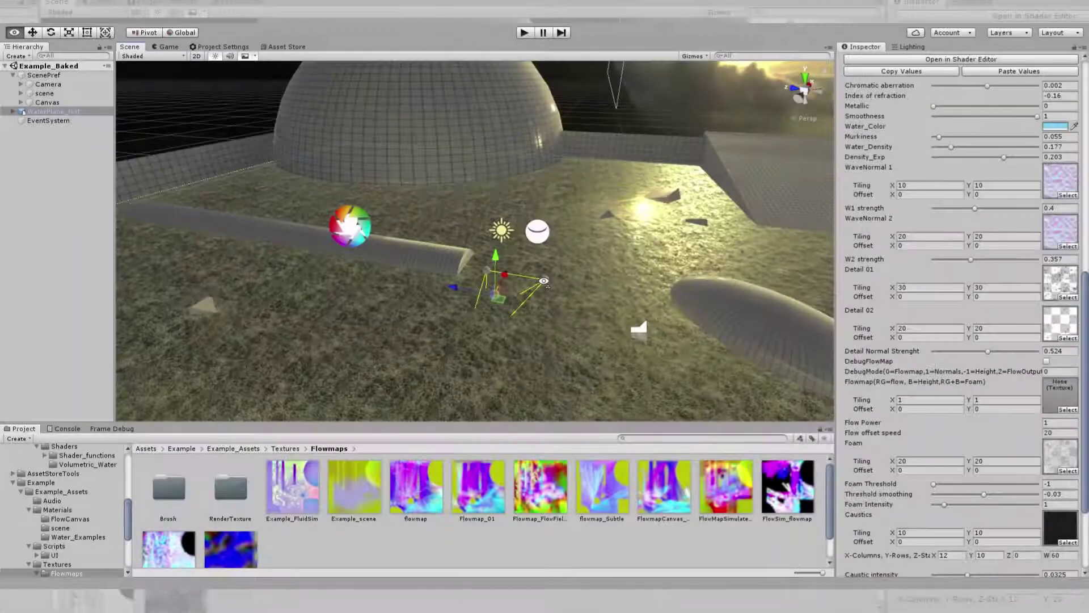
right_drag(543, 281, 582, 296)
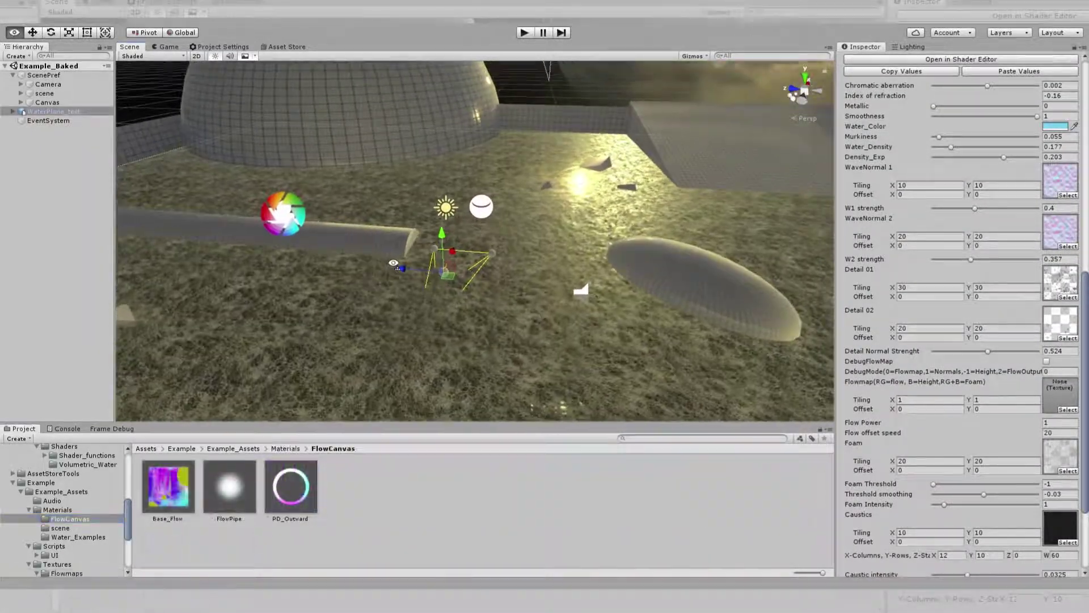
key(a)
right_drag(393, 262, 385, 258)
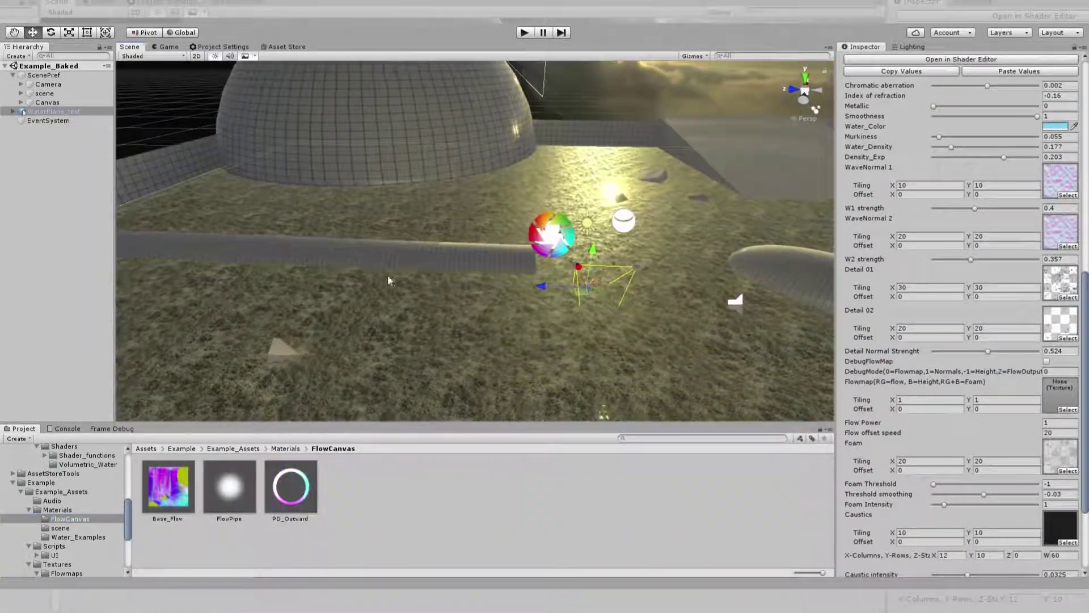
Open the Flowmap_Canvas folder inside AS_Water/Scripts/Source/Flowmap_Generators in the project assets.
click(13, 484)
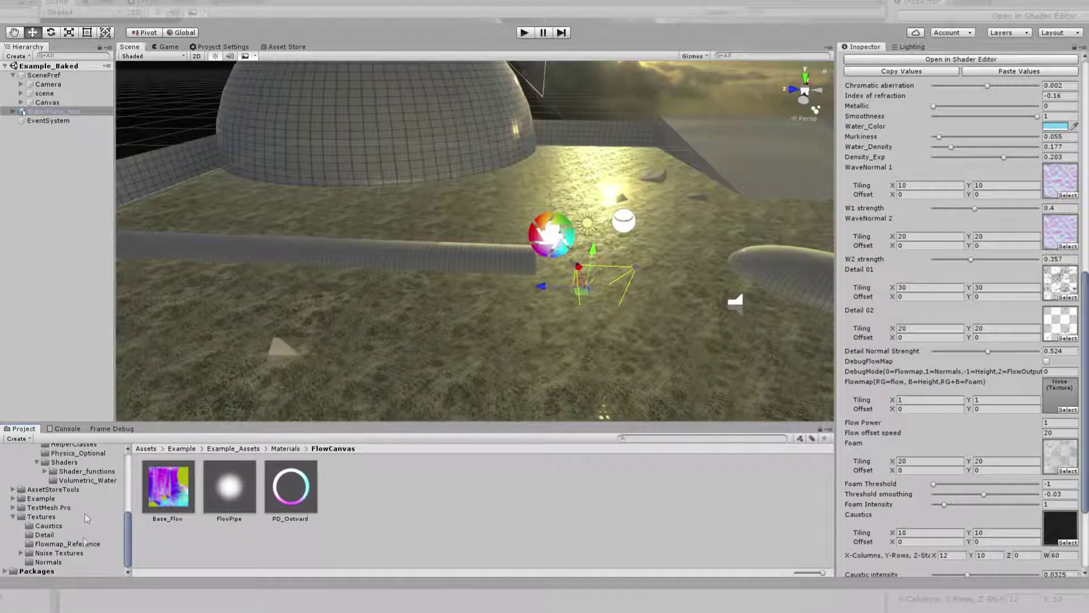
scroll(68, 527, up, 2)
click(36, 486)
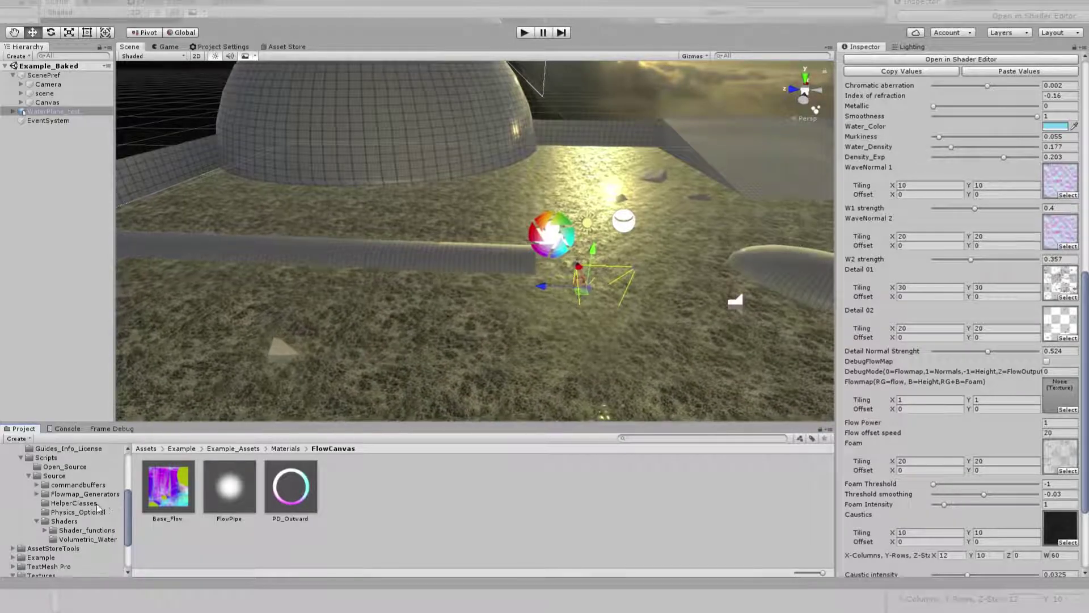
right_drag(398, 354, 220, 339)
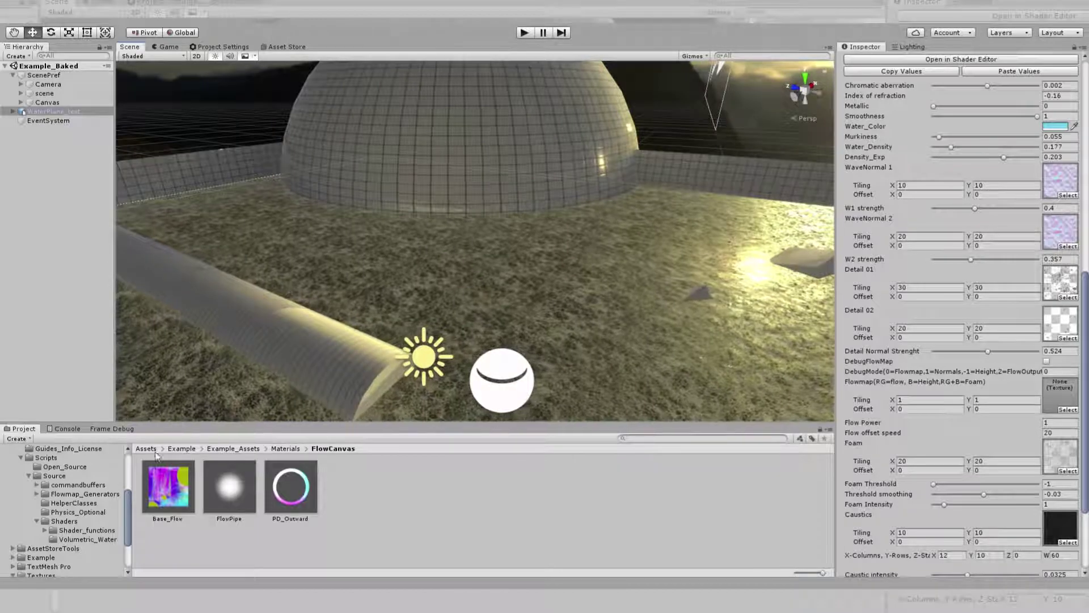
scroll(62, 497, up, 3)
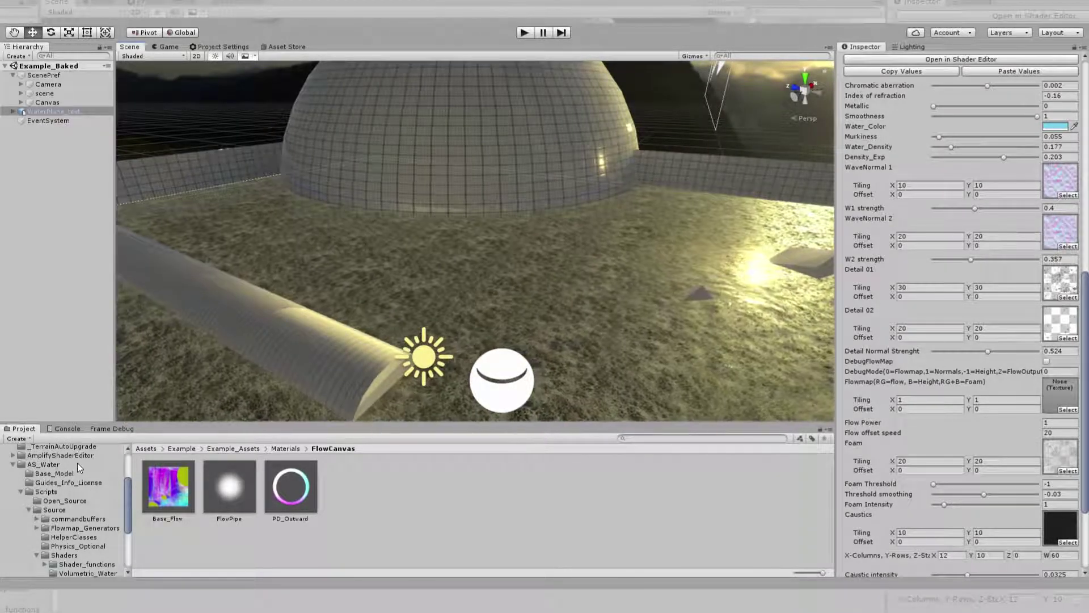
click(38, 528)
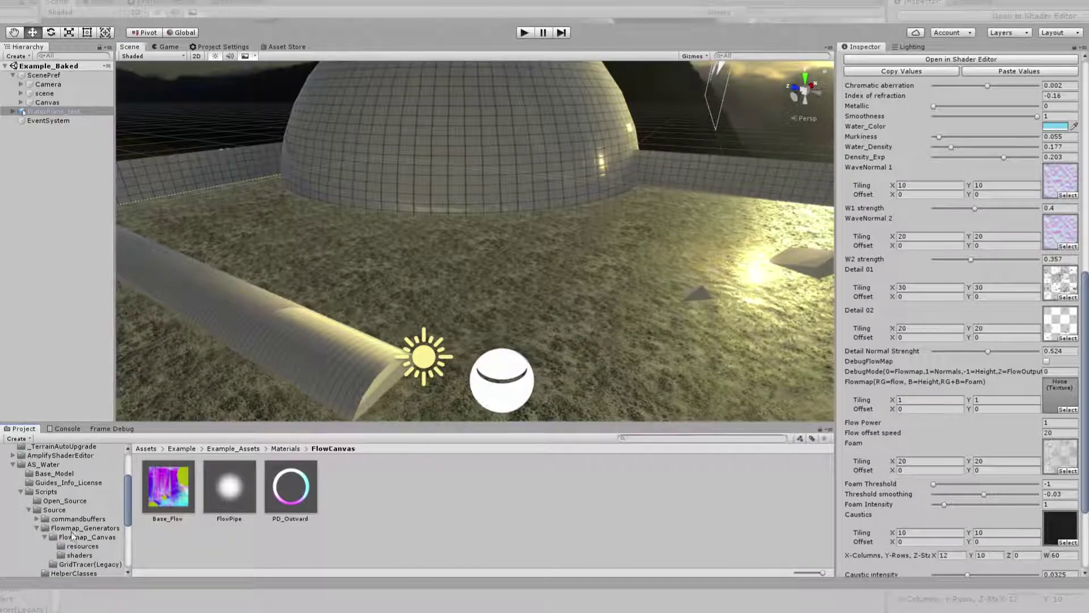
click(104, 537)
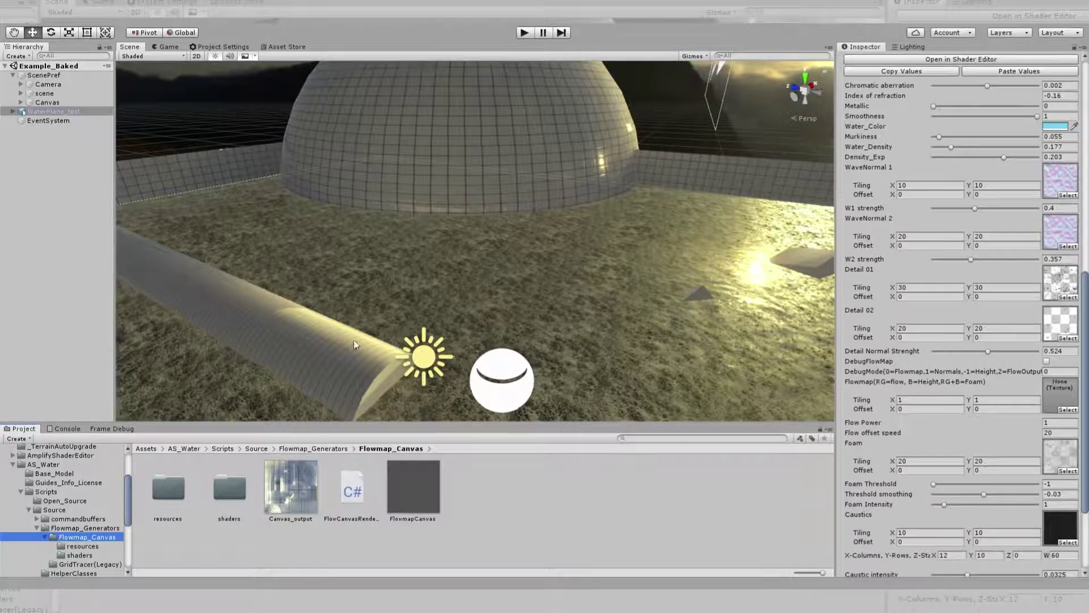
Expand WaterPlane_test, select its FlowmapCanvas object and reveal the particle systems nested under it.
alt+drag(287, 400, 478, 436)
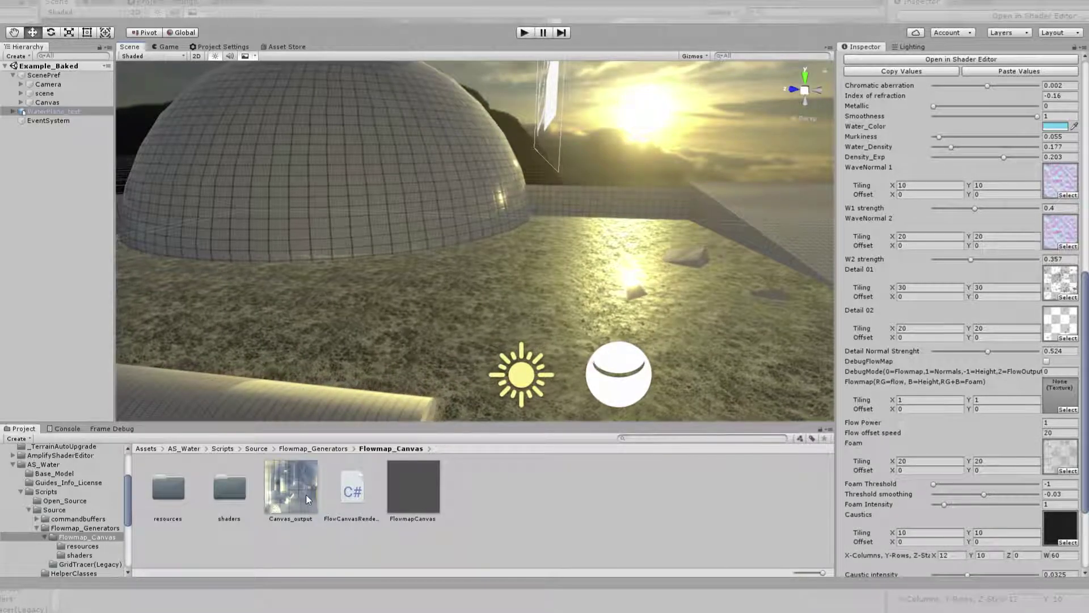
click(12, 111)
click(52, 120)
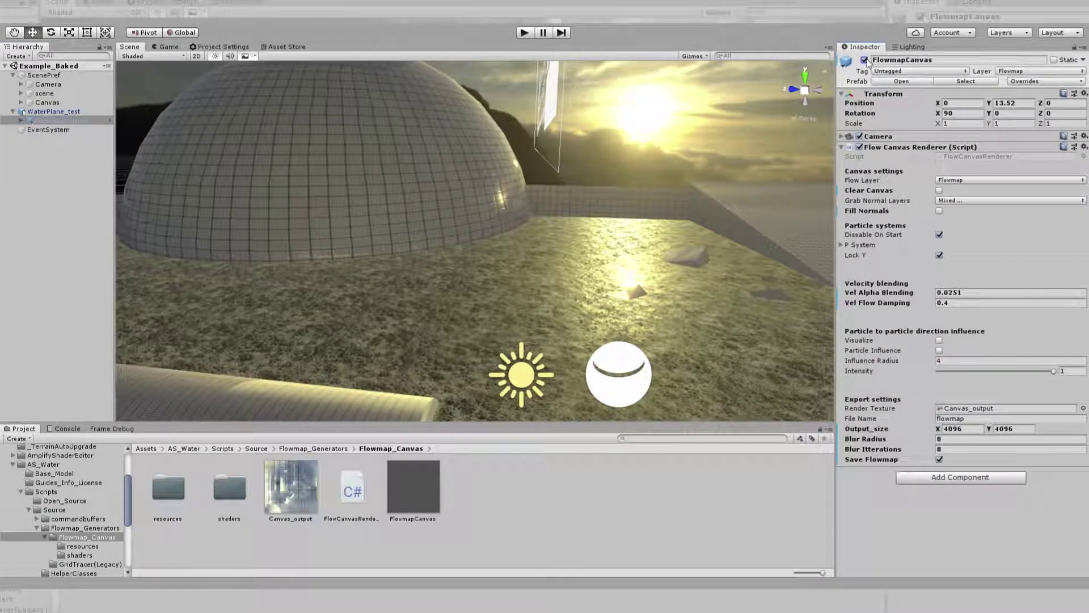
click(23, 121)
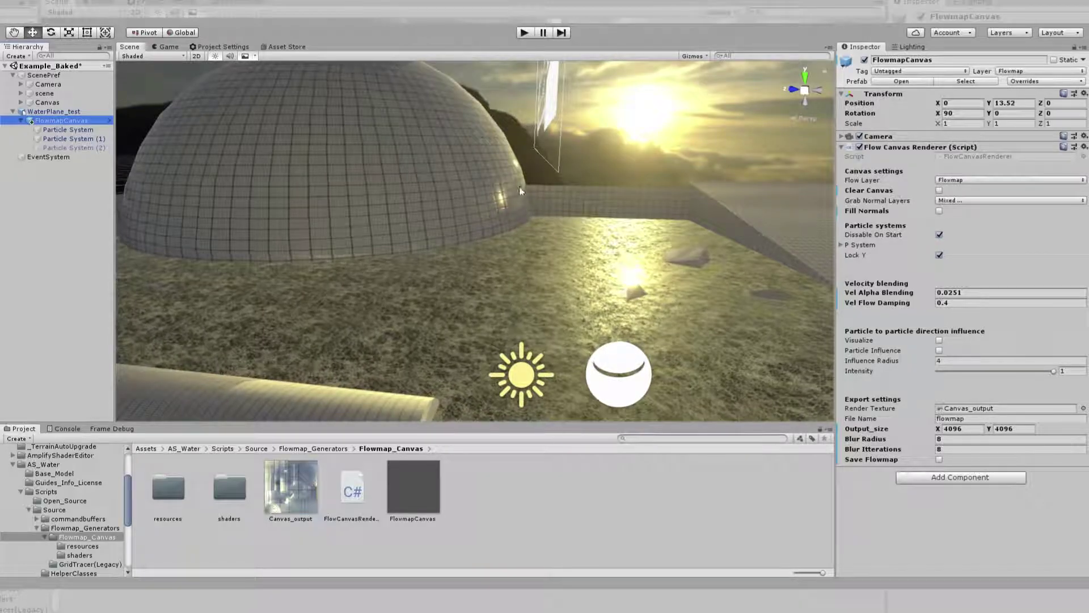
right_drag(520, 191, 555, 245)
Review the P System list, the object layer and the canvas settings of FlowmapCanvas.
click(842, 245)
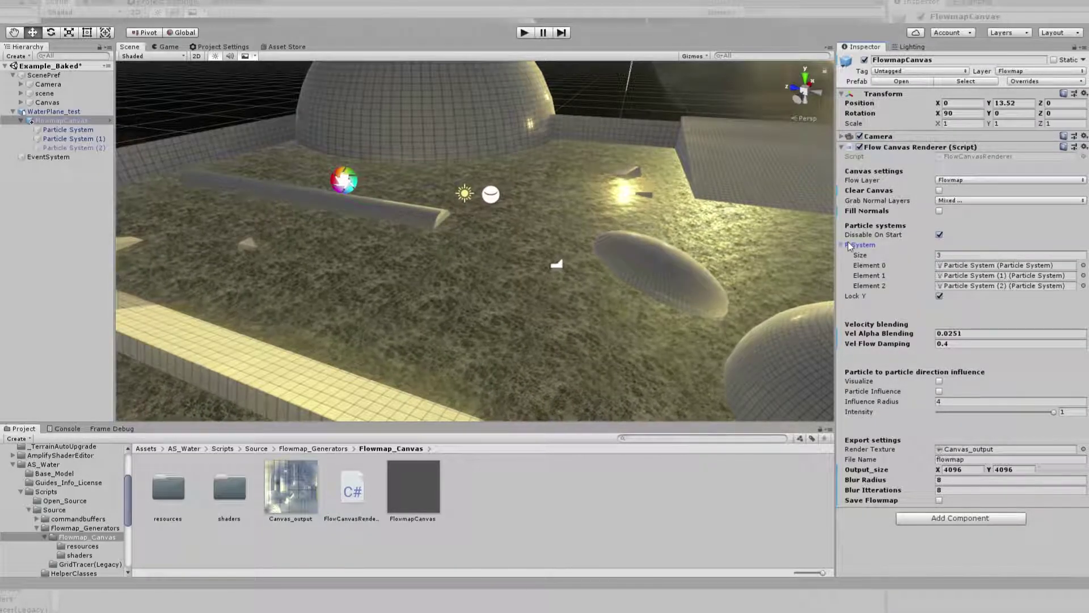
click(848, 243)
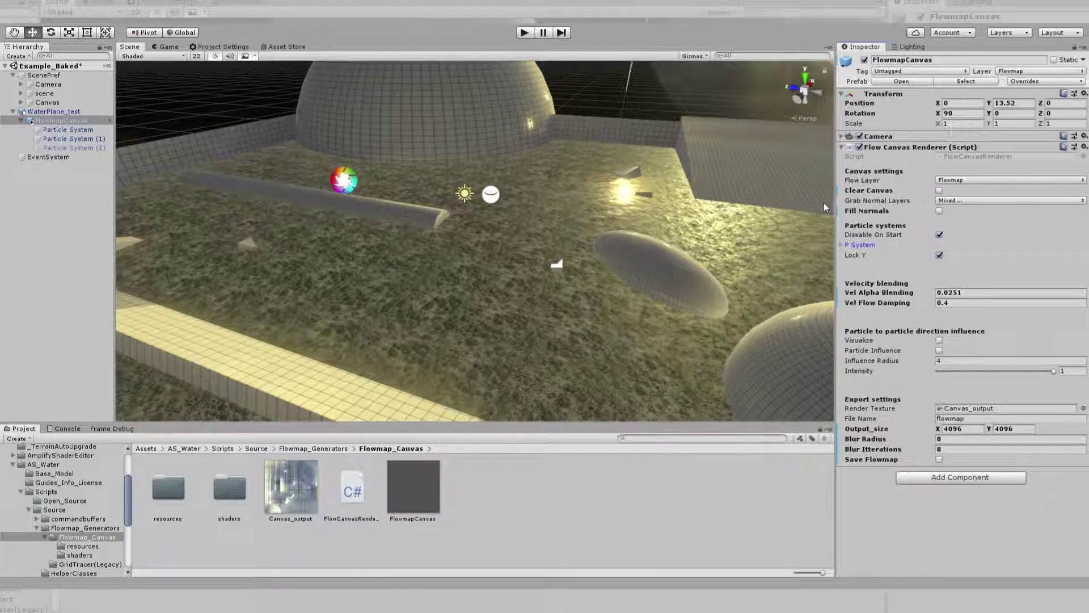
right_drag(677, 219, 585, 275)
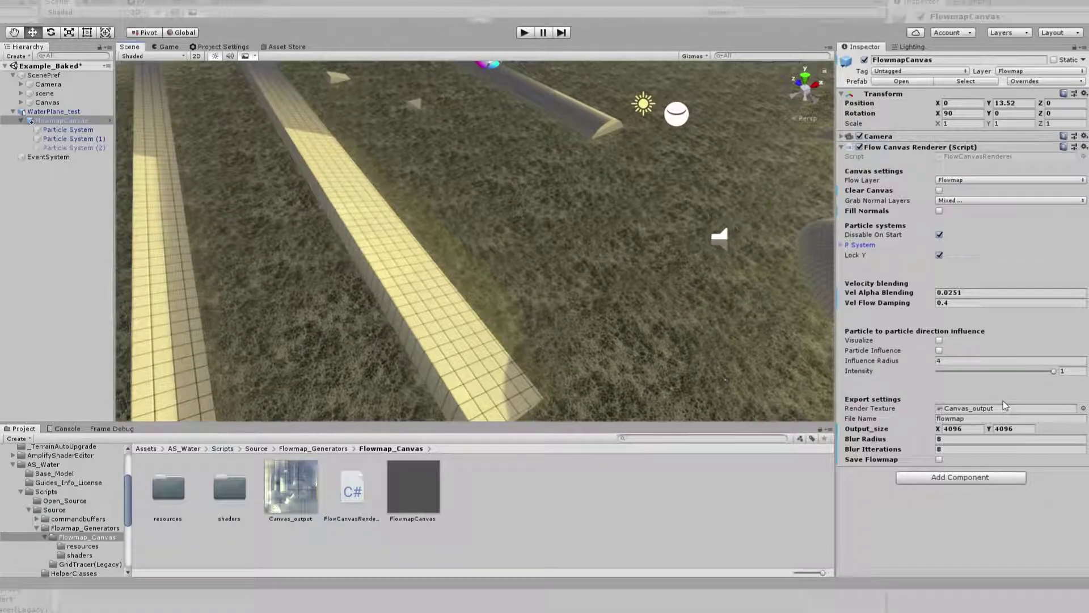
mouse_move(641, 331)
right_down()
mouse_move(558, 304)
mouse_move(663, 331)
right_up()
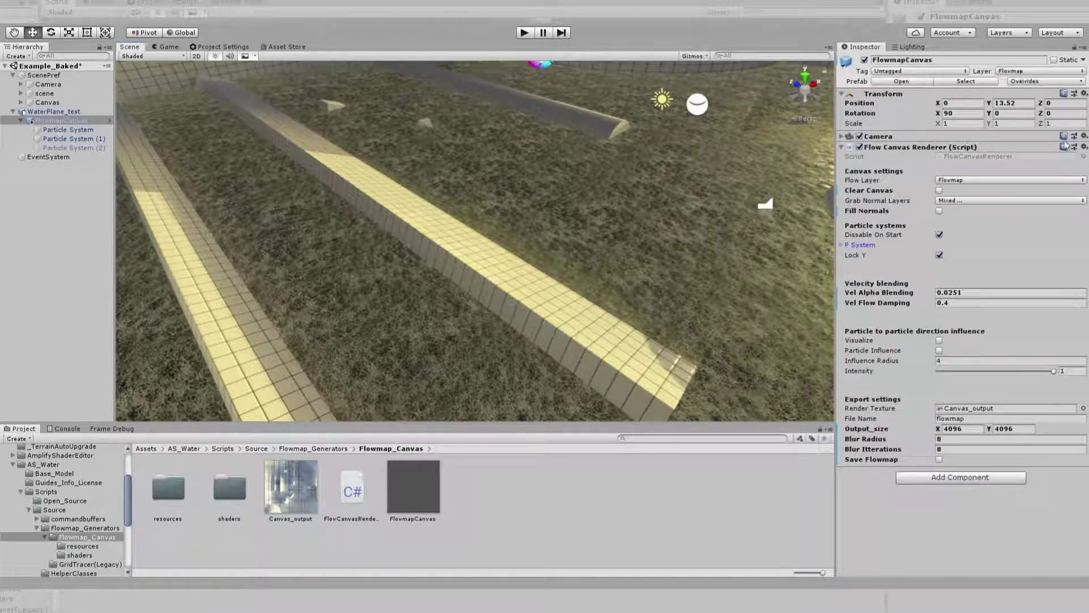
click(1051, 169)
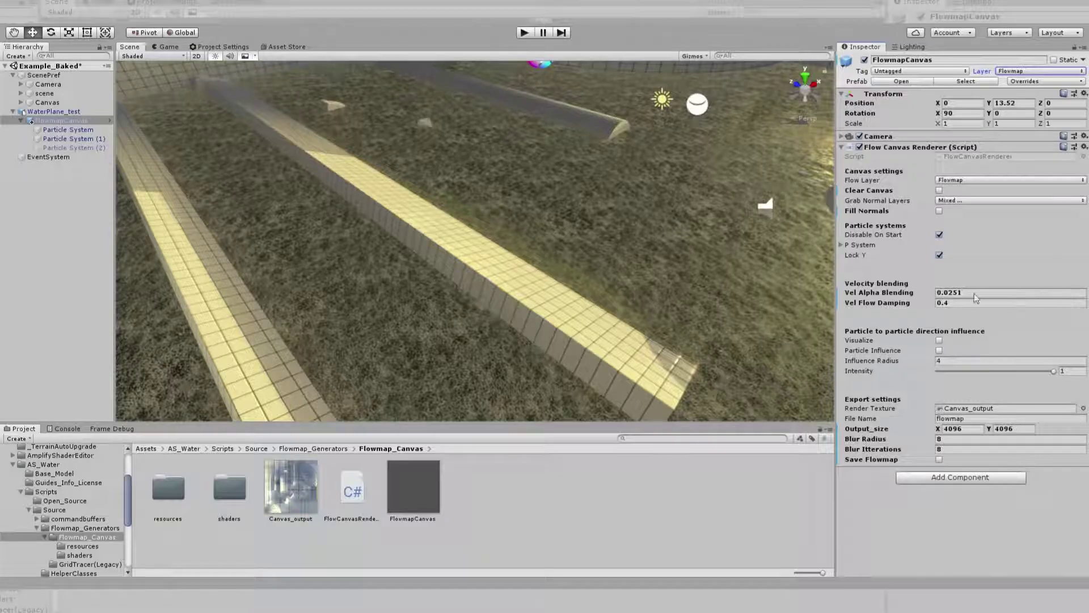
click(890, 197)
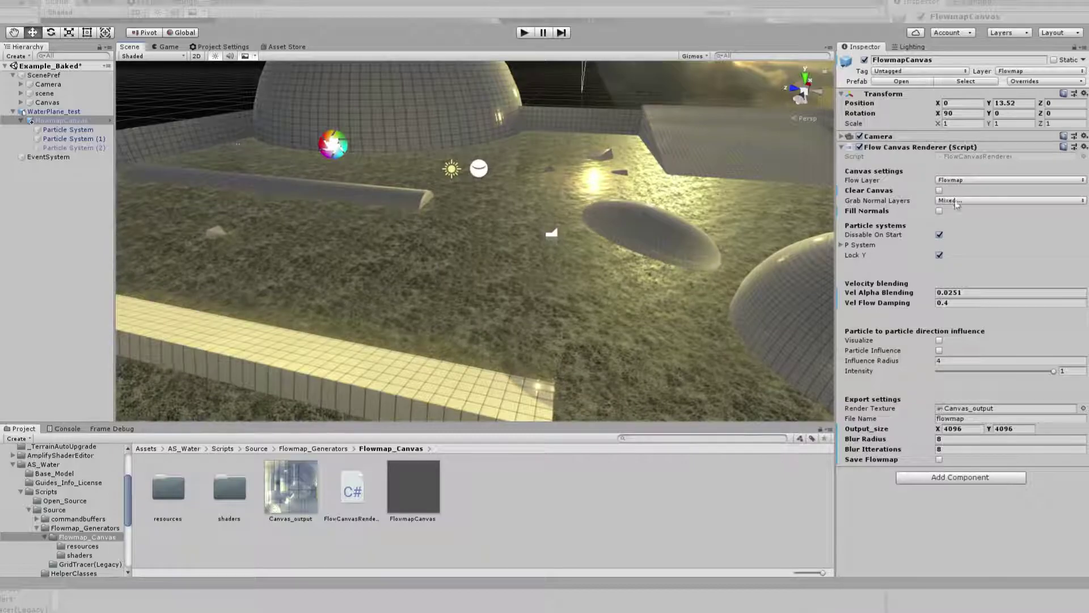
Clear the canvas, and assign the Canvas_output render texture as the flowmap of WaterPlane_test's Water material.
click(940, 190)
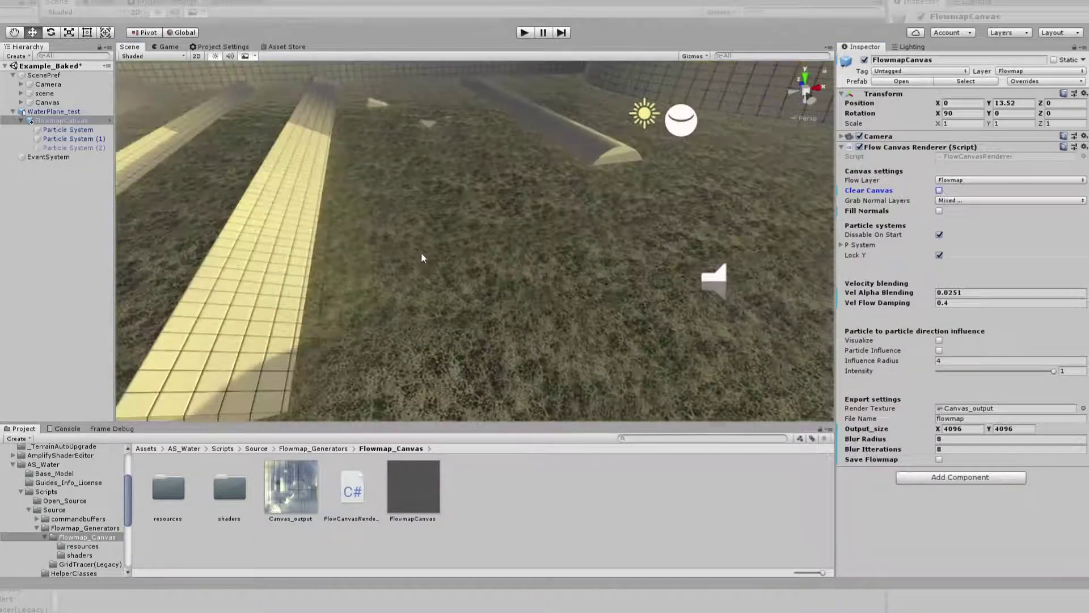
right_drag(421, 253, 540, 257)
click(64, 111)
scroll(1010, 401, down, 10)
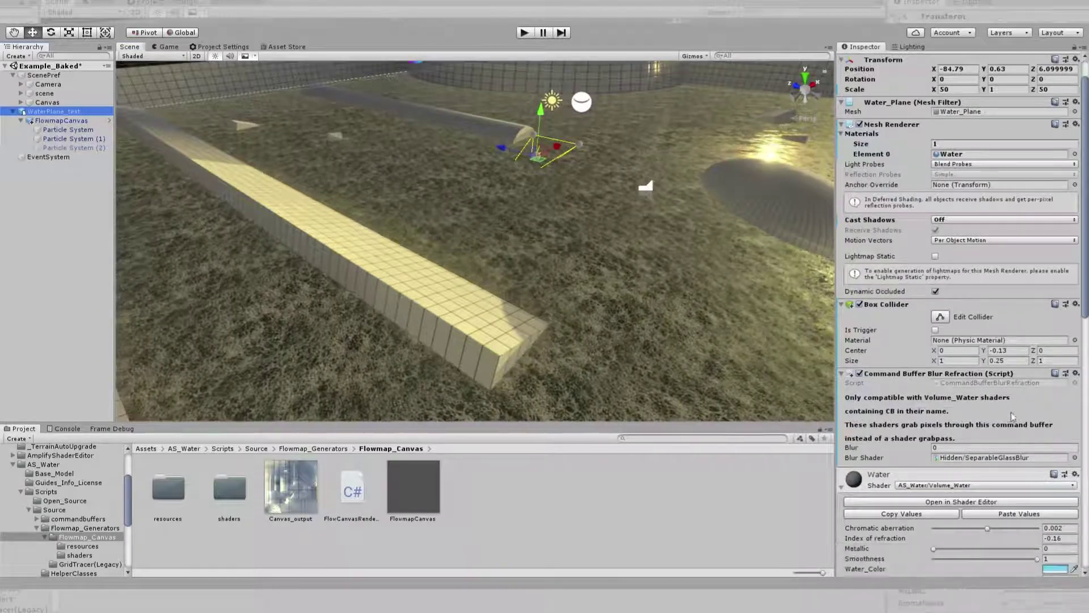
scroll(1010, 402, down, 3)
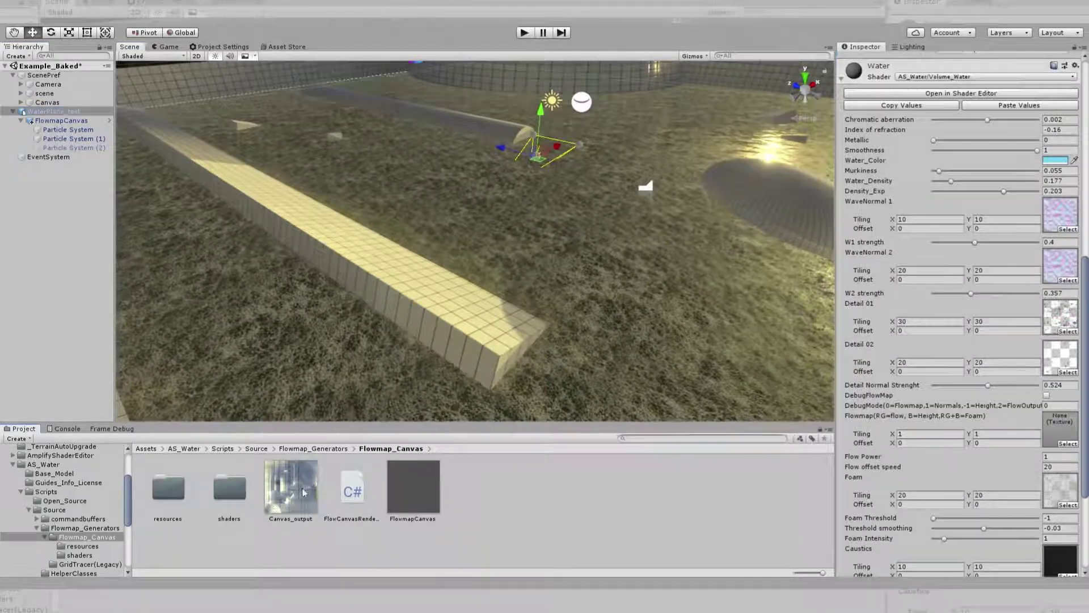
drag(755, 499, 1062, 426)
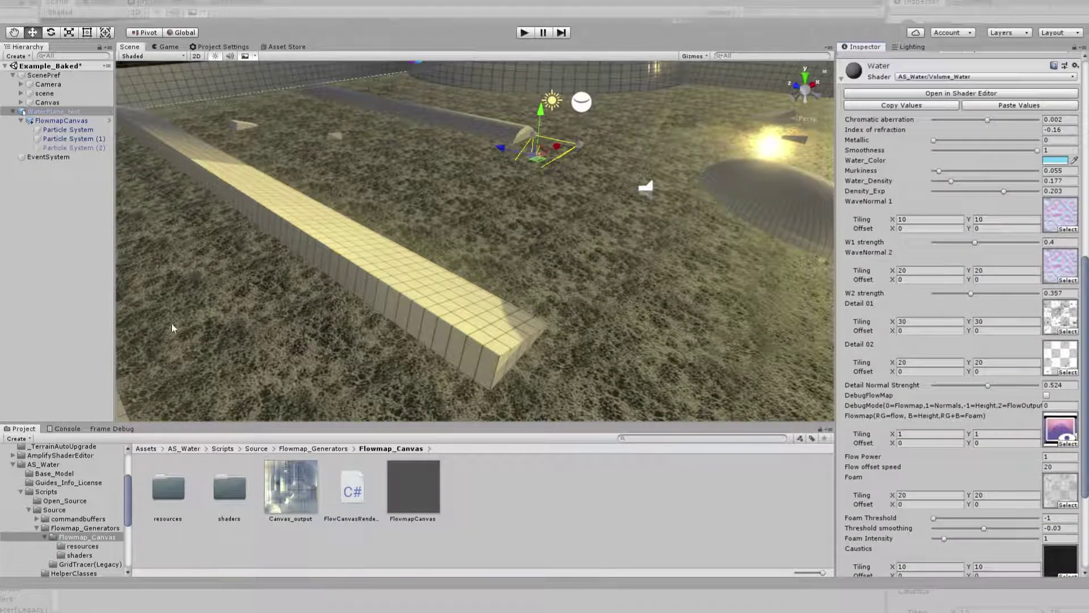
Run Fill Normals on FlowmapCanvas and inspect the water flow around the domes and beams.
click(78, 122)
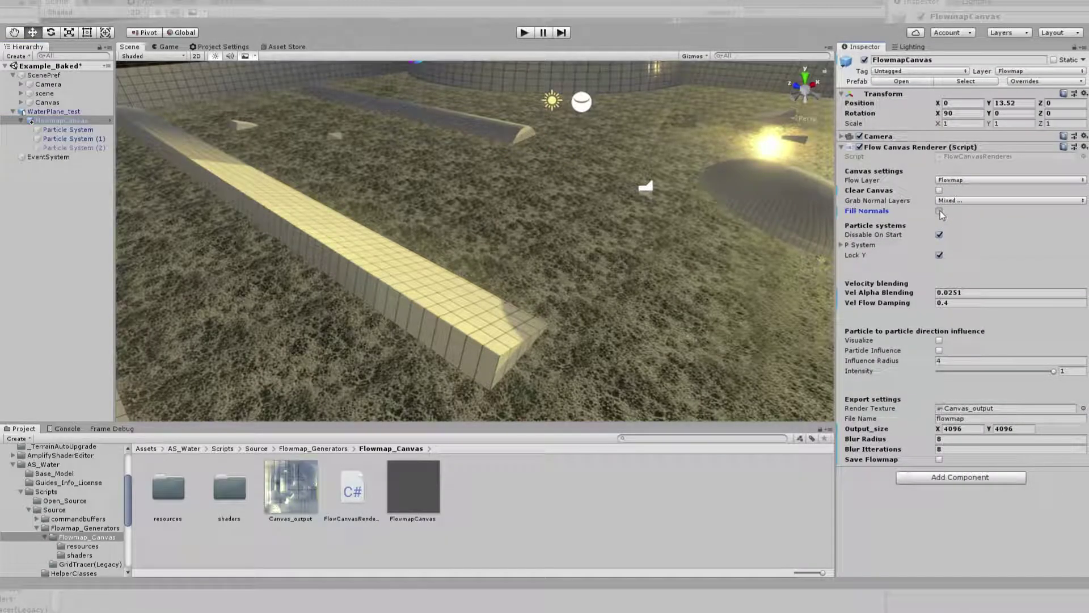
right_drag(694, 279, 611, 269)
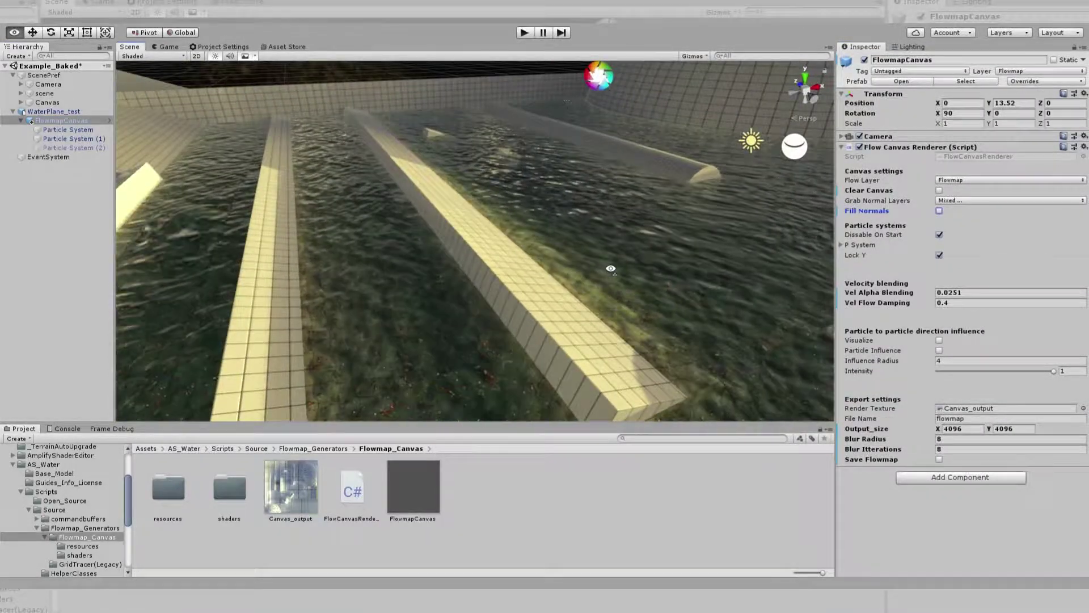
alt+drag(610, 269, 762, 300)
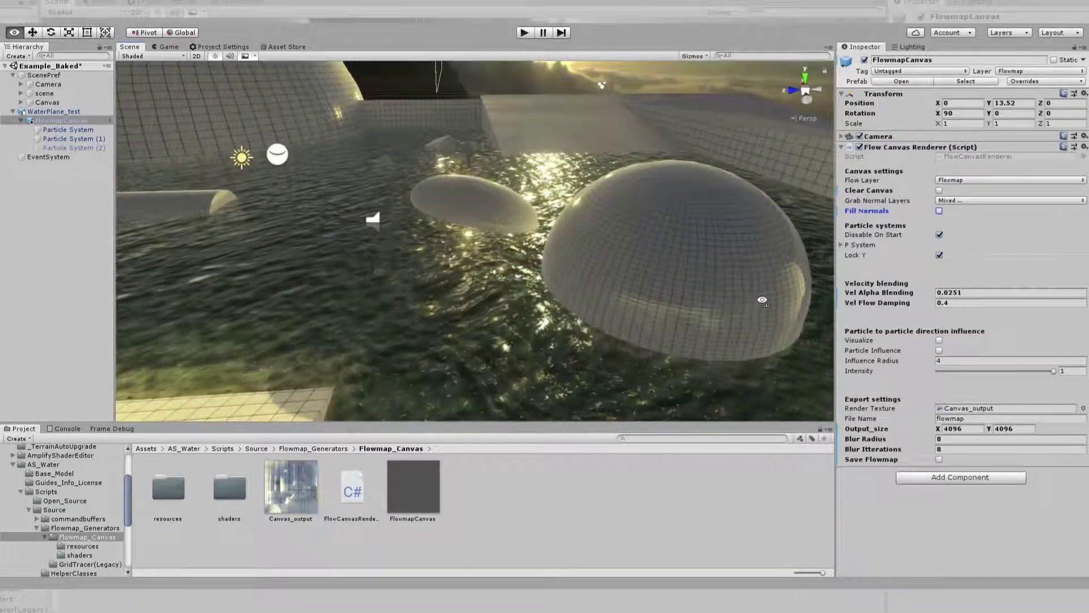
right_drag(761, 299, 669, 266)
key(w)
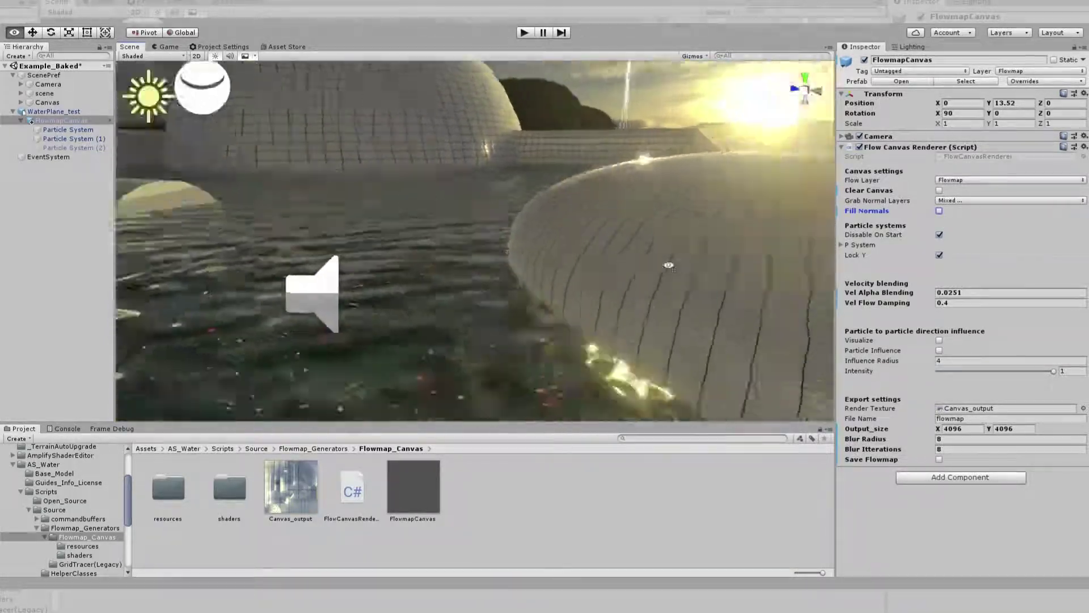
alt+drag(668, 265, 699, 307)
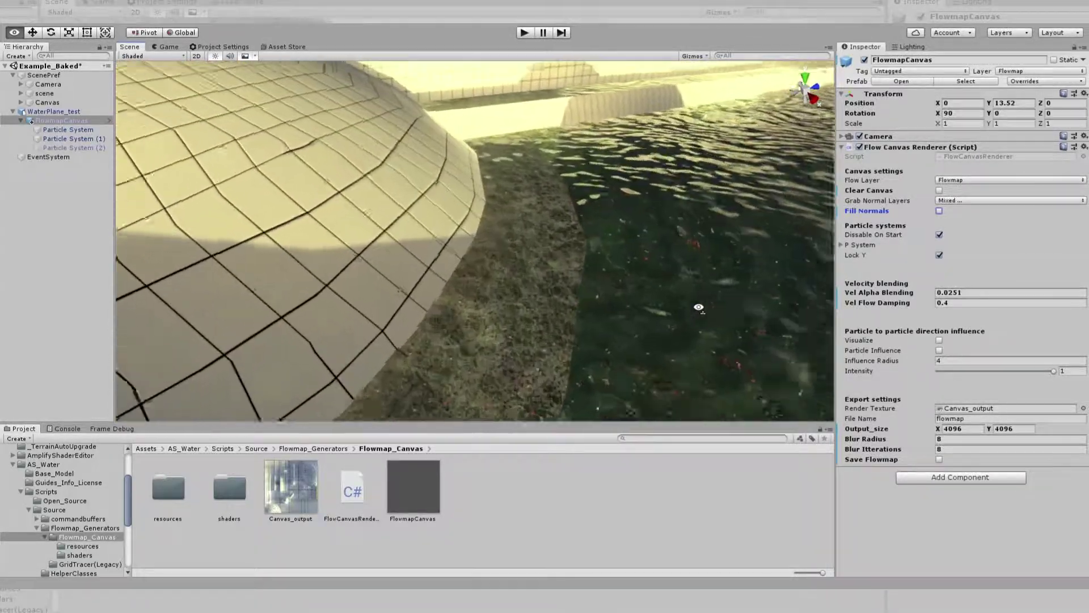
right_drag(699, 307, 723, 332)
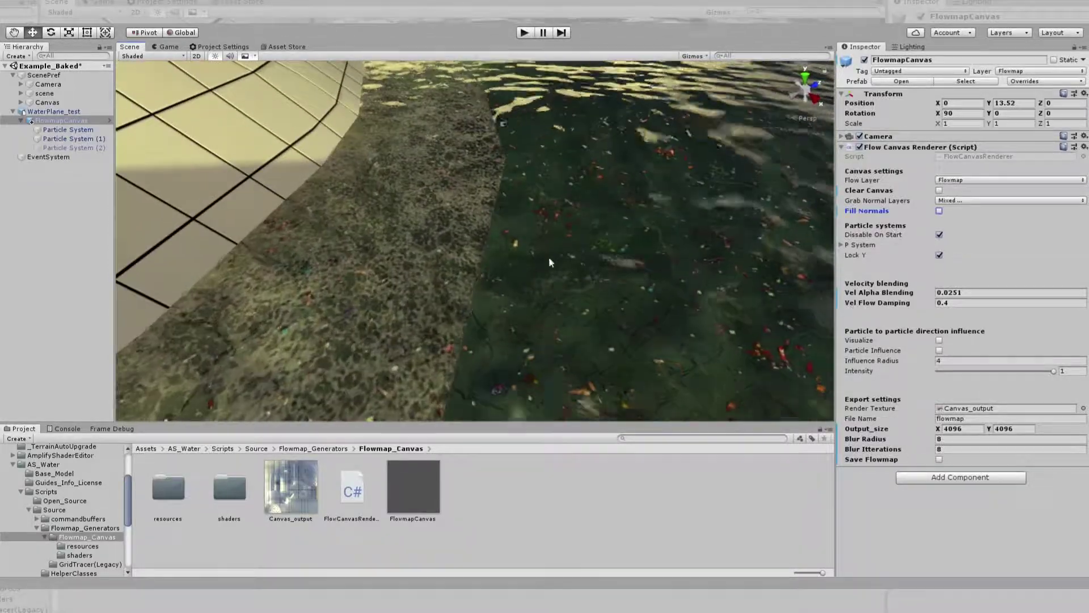
right_drag(549, 258, 836, 197)
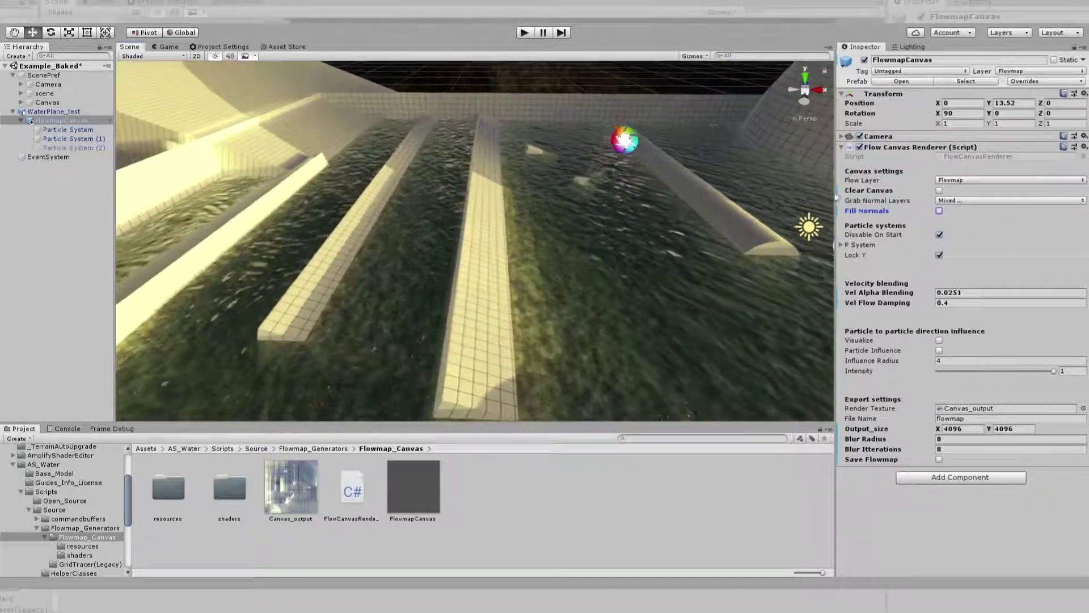
Clear the canvas, run Fill Normals once more, and clear the canvas again.
click(940, 190)
click(941, 210)
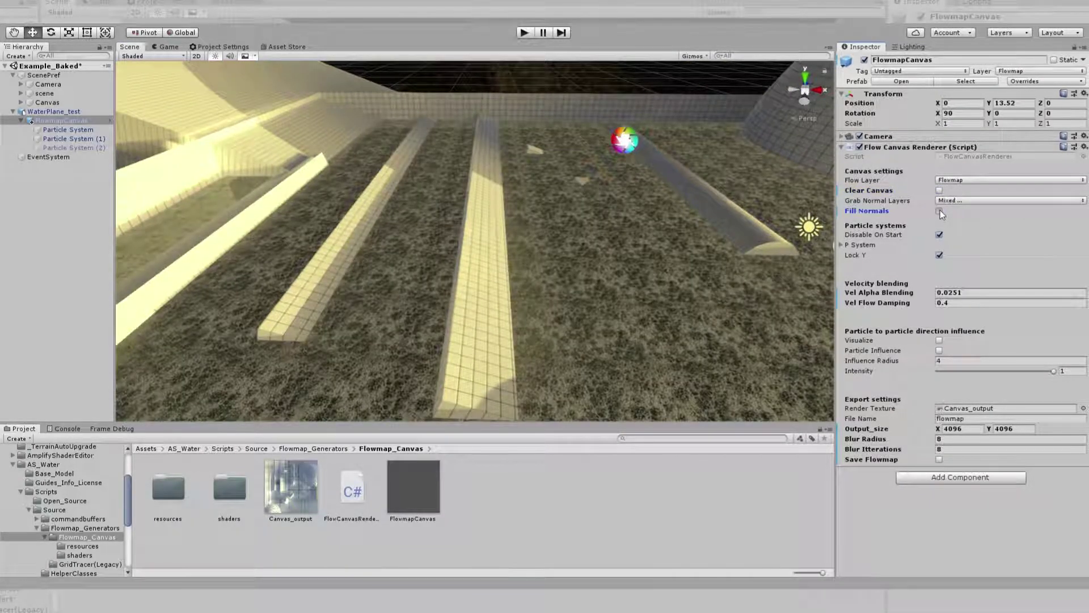
right_drag(431, 227, 545, 250)
click(939, 191)
right_drag(510, 216, 619, 268)
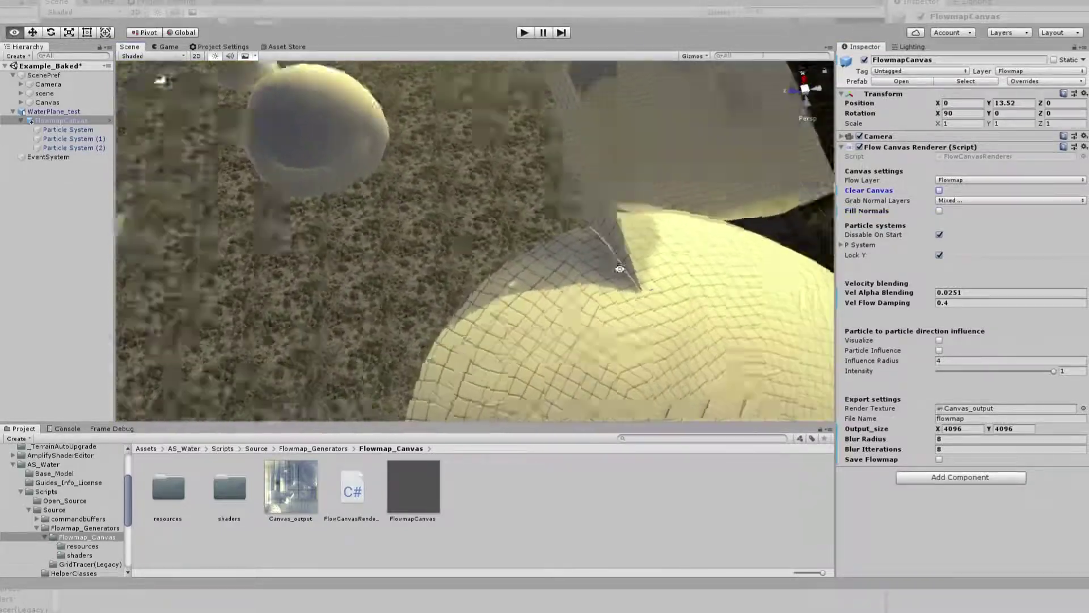
alt+drag(620, 268, 402, 162)
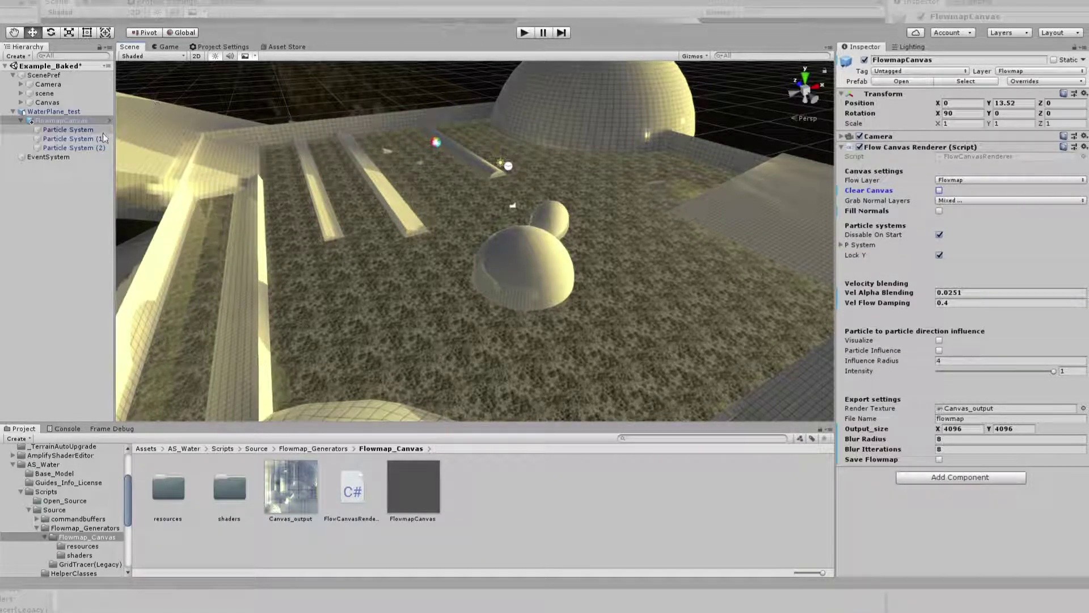
Select FlowmapCanvas with its three particle systems, play their particle effect to paint flow across the water, and stop it.
shift+click(83, 149)
right_drag(470, 191, 507, 235)
alt+drag(507, 236, 600, 240)
click(728, 325)
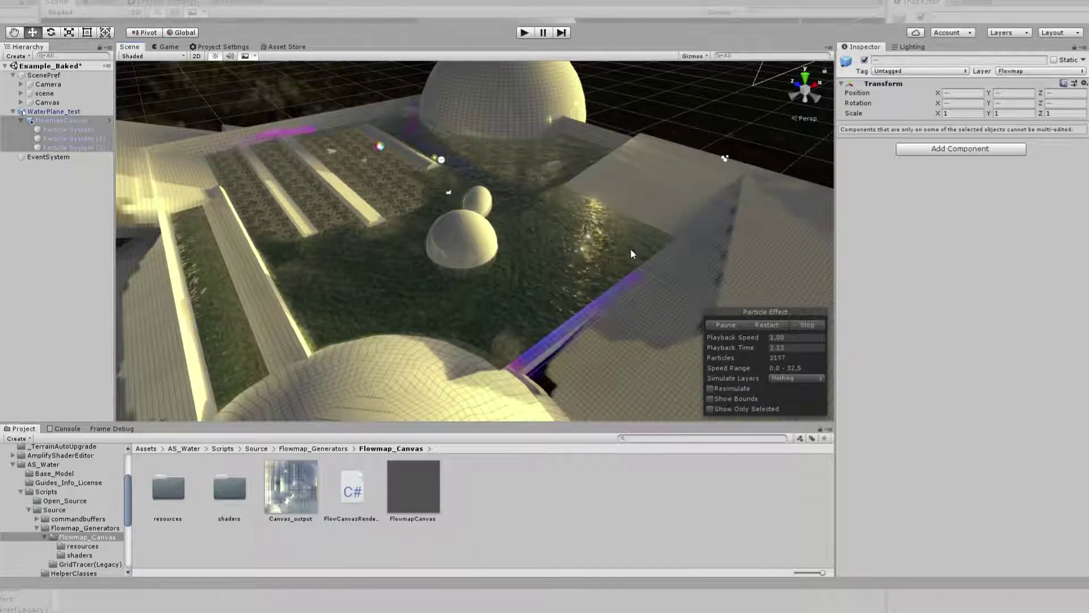
alt+drag(630, 248, 815, 321)
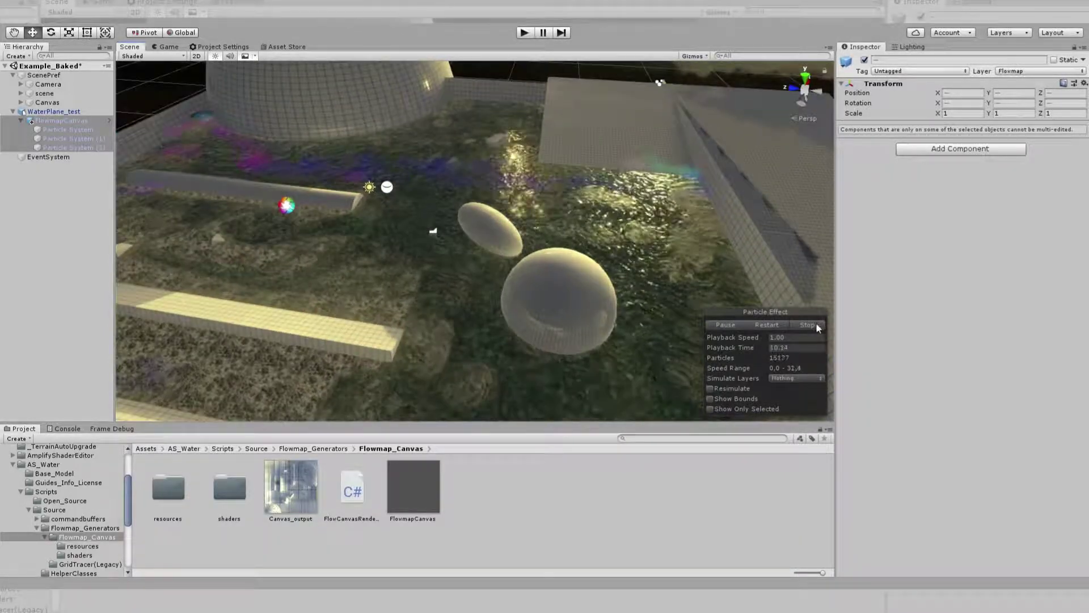
click(813, 322)
Inspect the painted water surface, the WaterPlane_test material settings and the FlowmapCanvas export settings.
alt+drag(606, 230, 395, 194)
right_drag(411, 193, 553, 195)
key(a)
click(552, 195)
scroll(977, 312, down, 6)
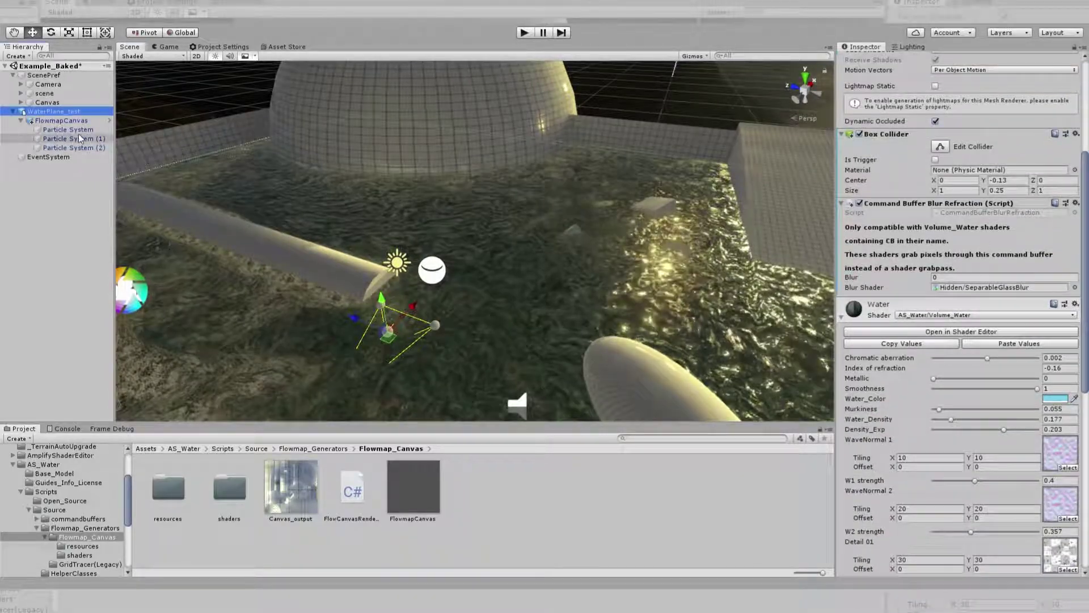
click(69, 121)
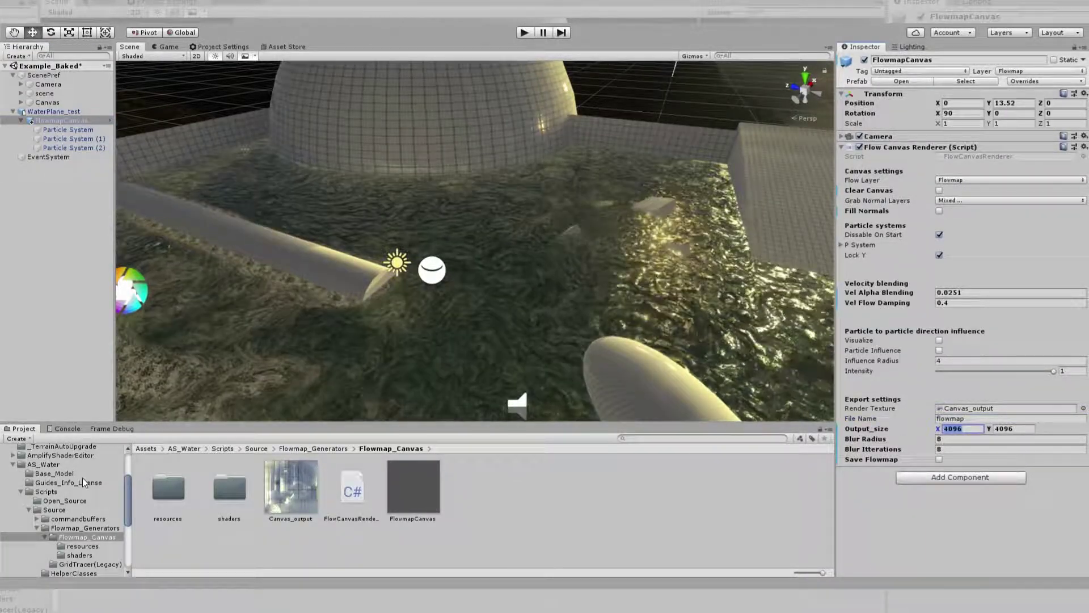
Save the flowmap from FlowmapCanvas at 4096 × 4096 and select the exported flowmap texture in the Assets folder.
click(66, 465)
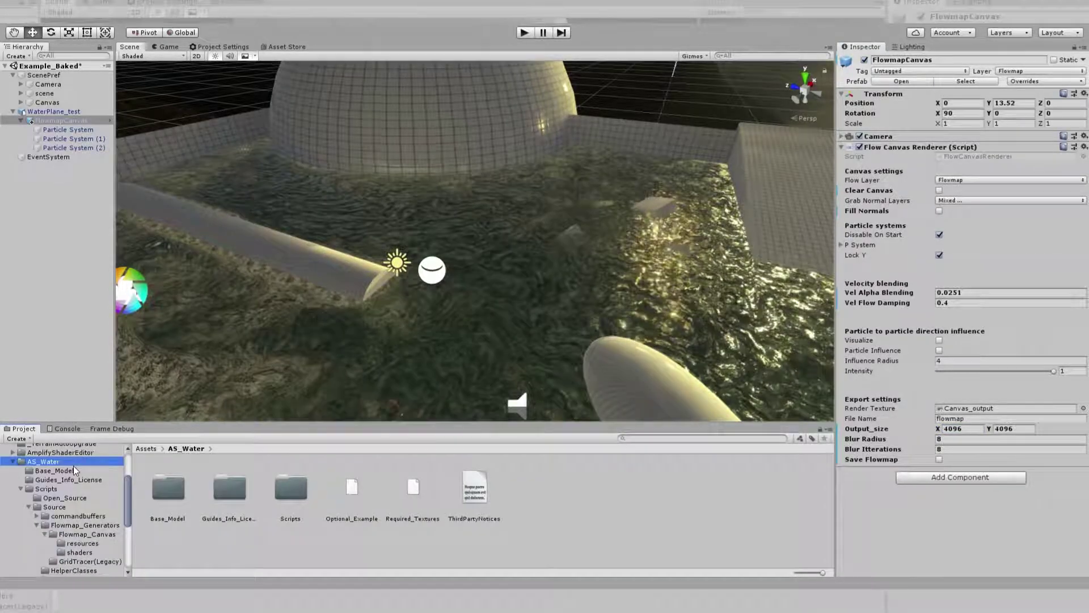
scroll(73, 465, up, 2)
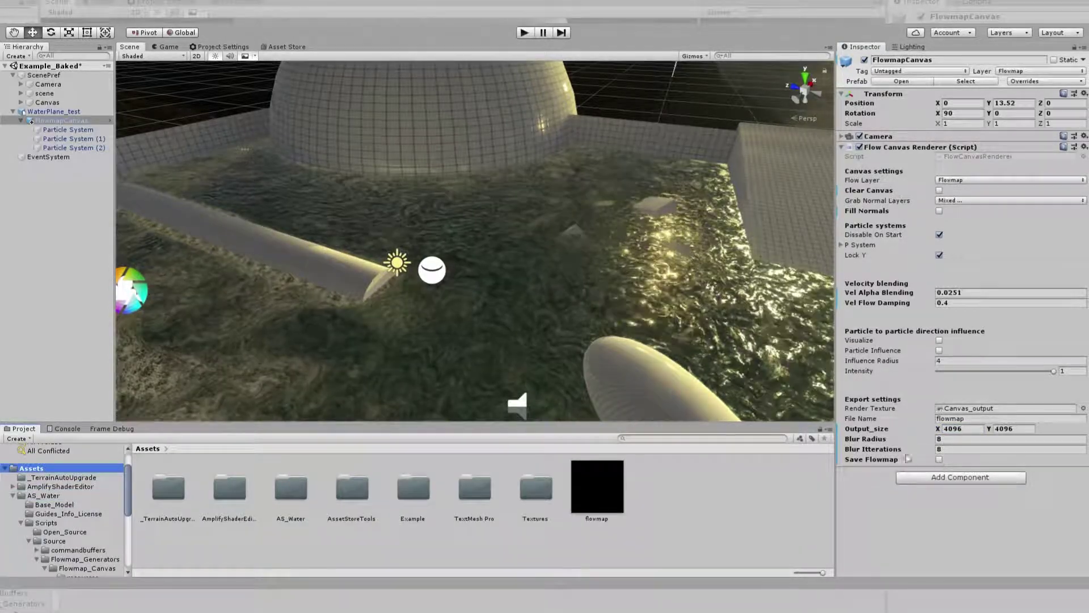
click(939, 459)
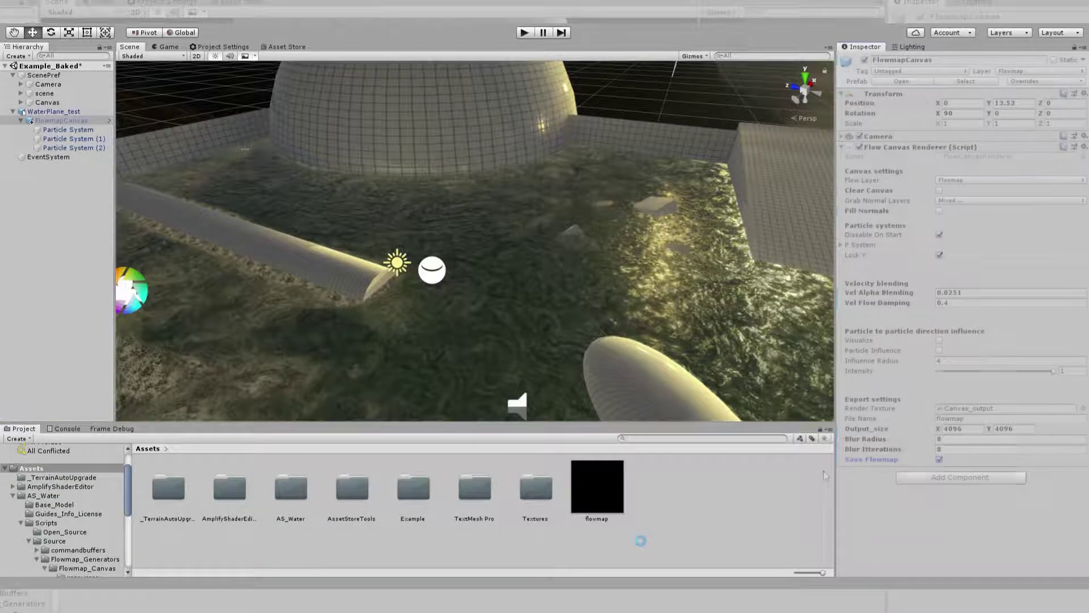
click(610, 473)
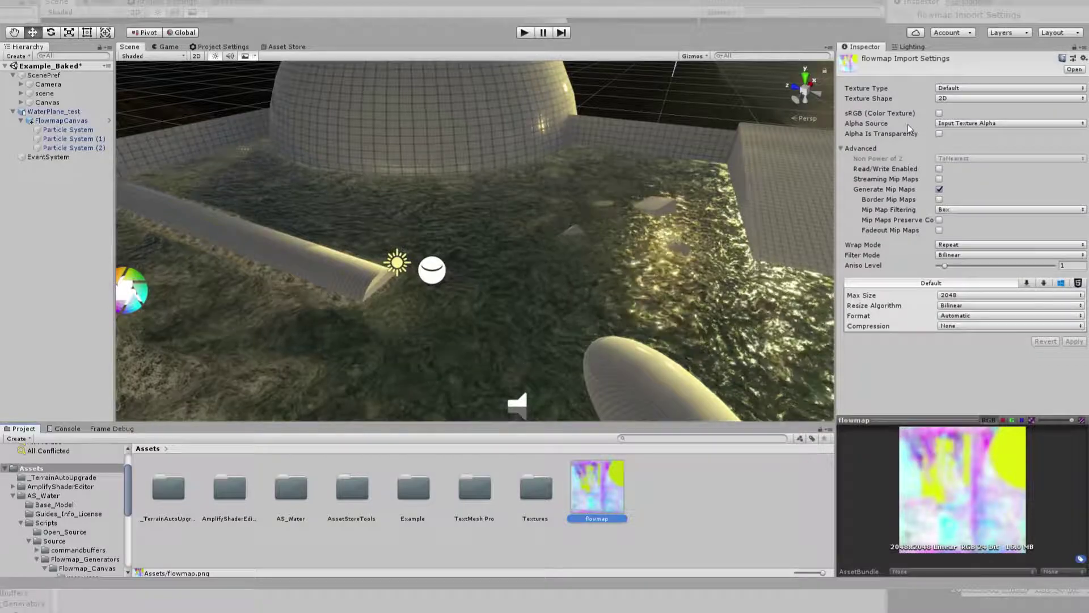
Assign the exported flowmap texture to the Flowmap slot of WaterPlane_test's Water material and inspect the flow across the water.
right_drag(794, 165, 729, 177)
click(68, 114)
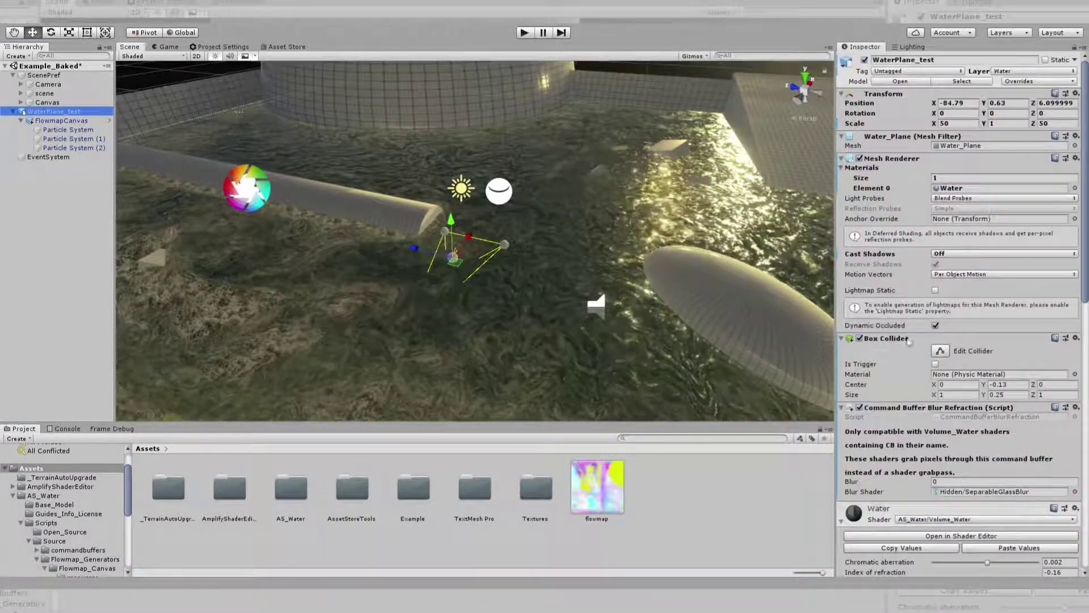
scroll(933, 312, down, 10)
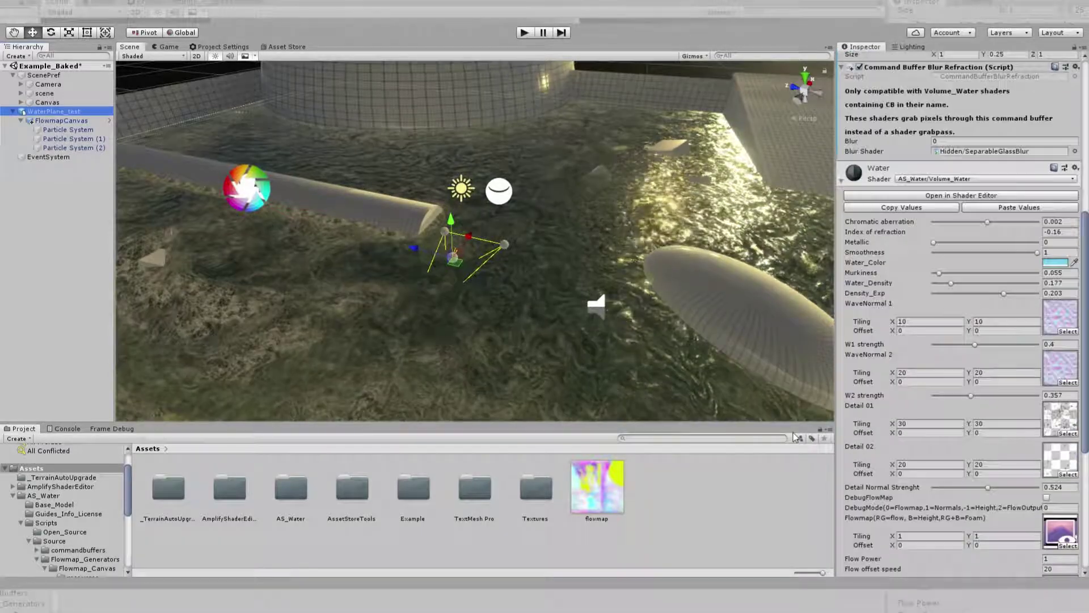
scroll(946, 391, down, 3)
drag(596, 487, 1052, 430)
right_drag(584, 275, 477, 272)
key(w)
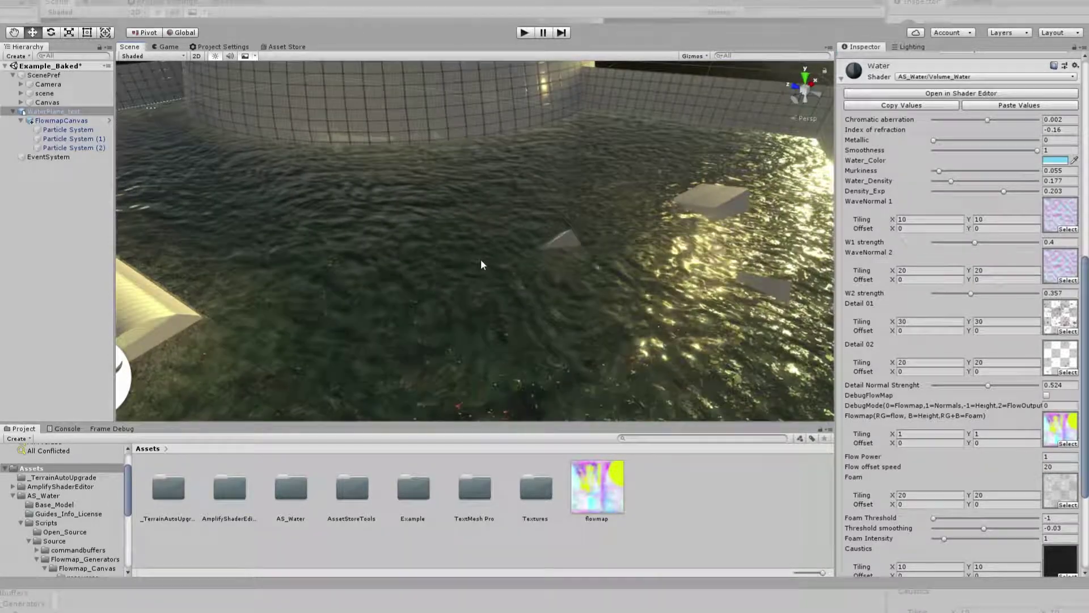
right_drag(411, 214, 323, 225)
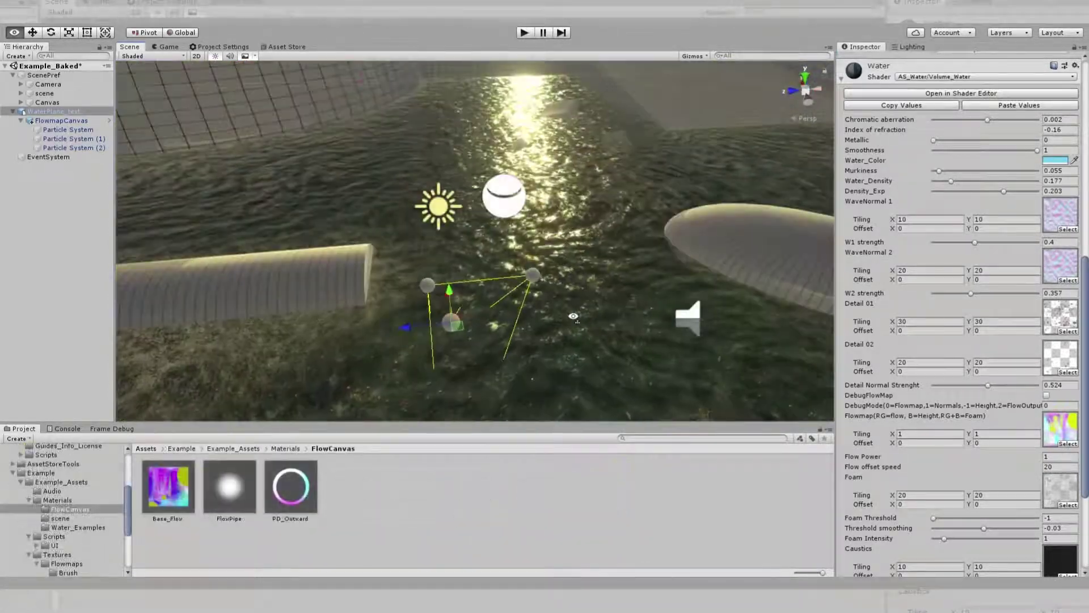
right_drag(266, 266, 328, 475)
Open the Flowmap_Reference textures folder and examine an enlarged preview of the FlowMap_RGBreference texture.
scroll(71, 516, down, 4)
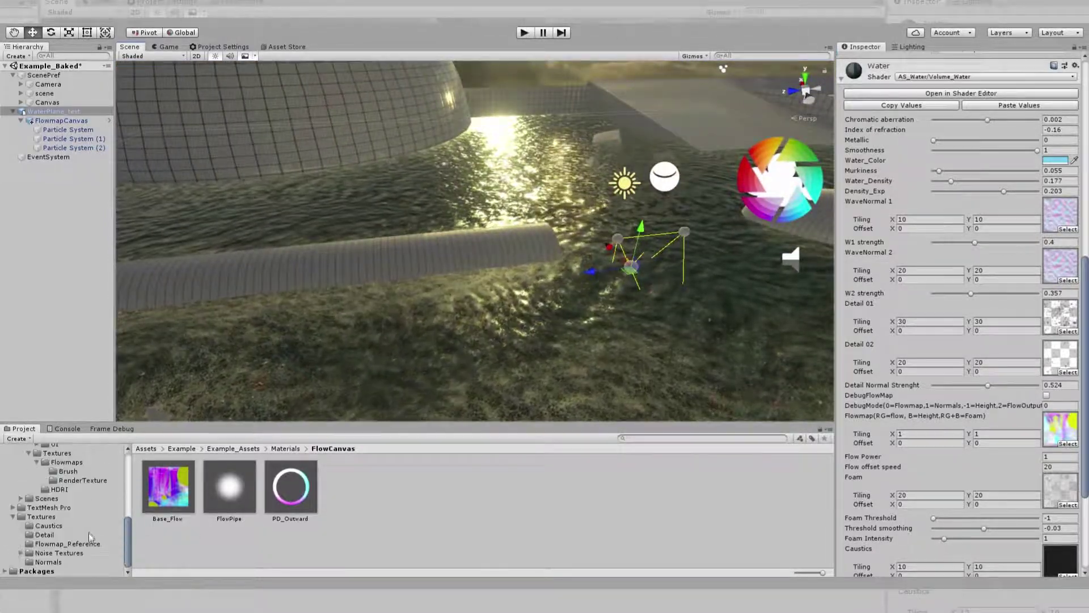
click(62, 543)
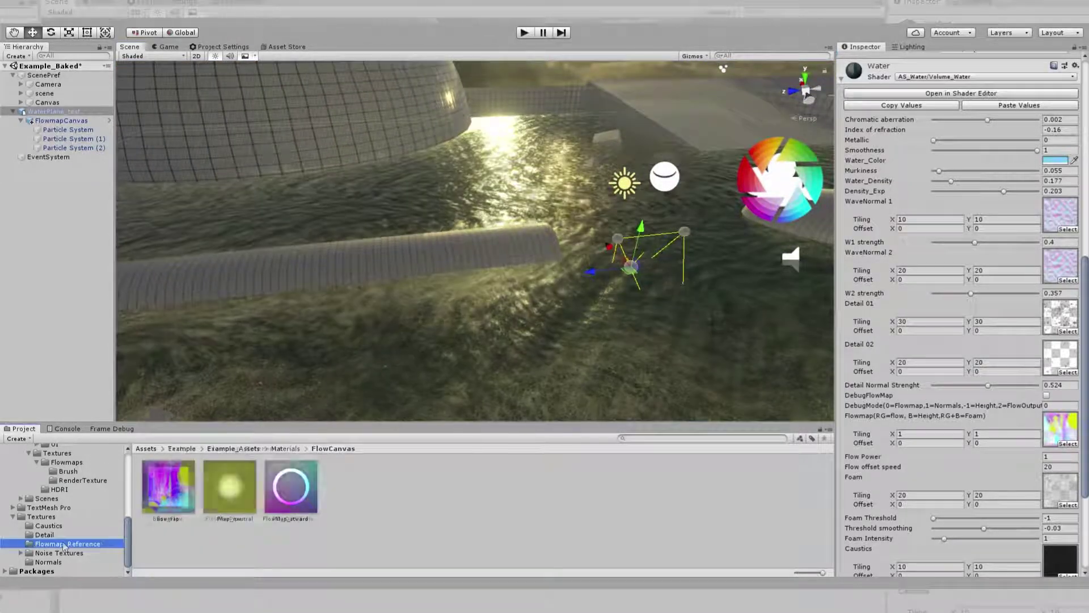
click(301, 484)
drag(947, 420, 947, 282)
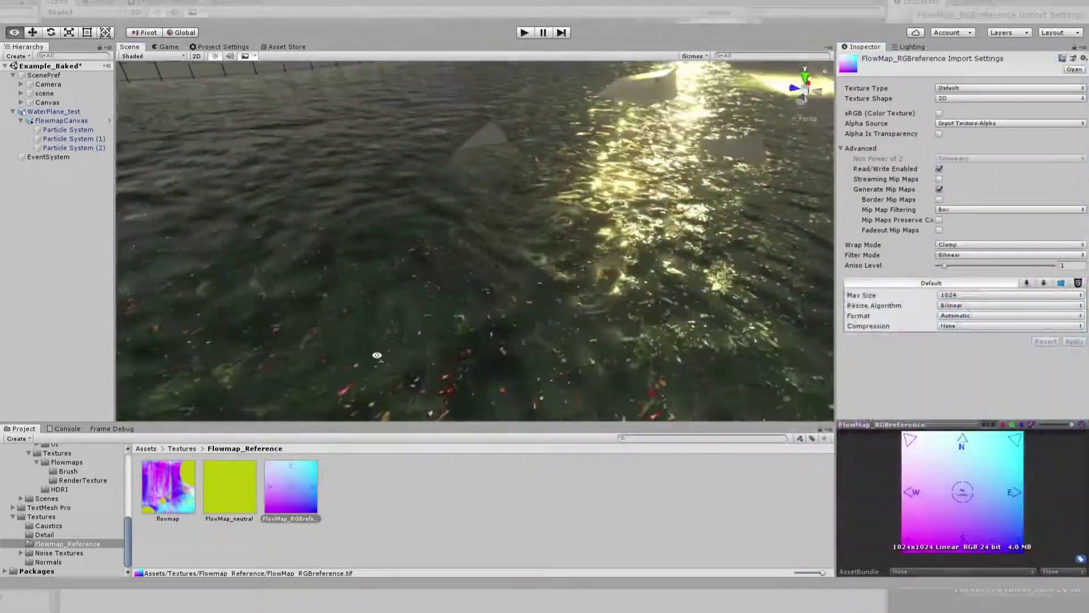
Select FlowmapCanvas, inspect the water around the domes and beams, and test the flow in play mode before stopping it.
right_drag(376, 357, 333, 378)
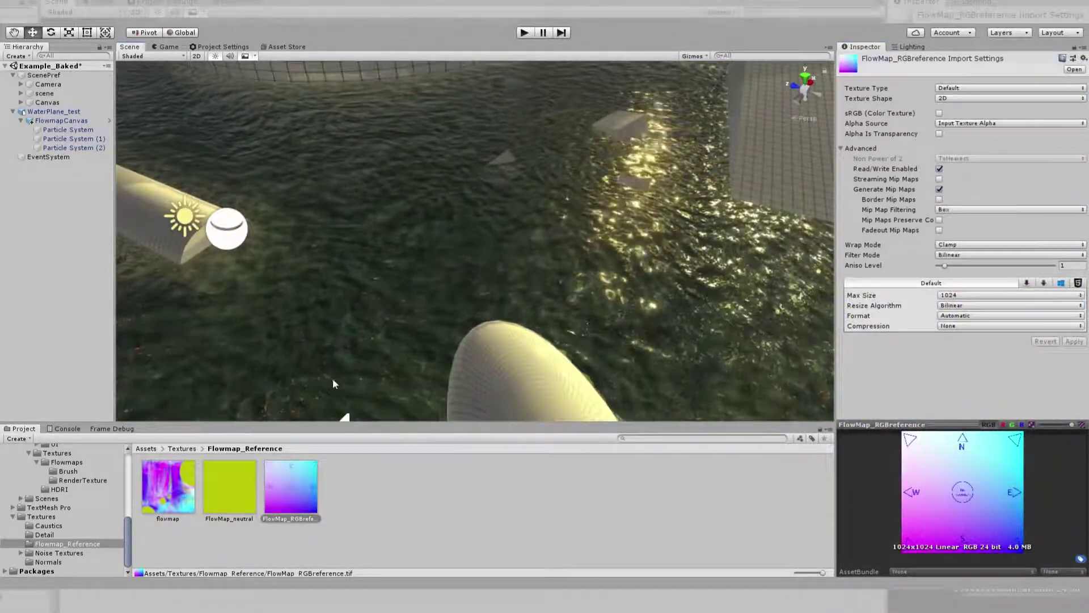
click(67, 121)
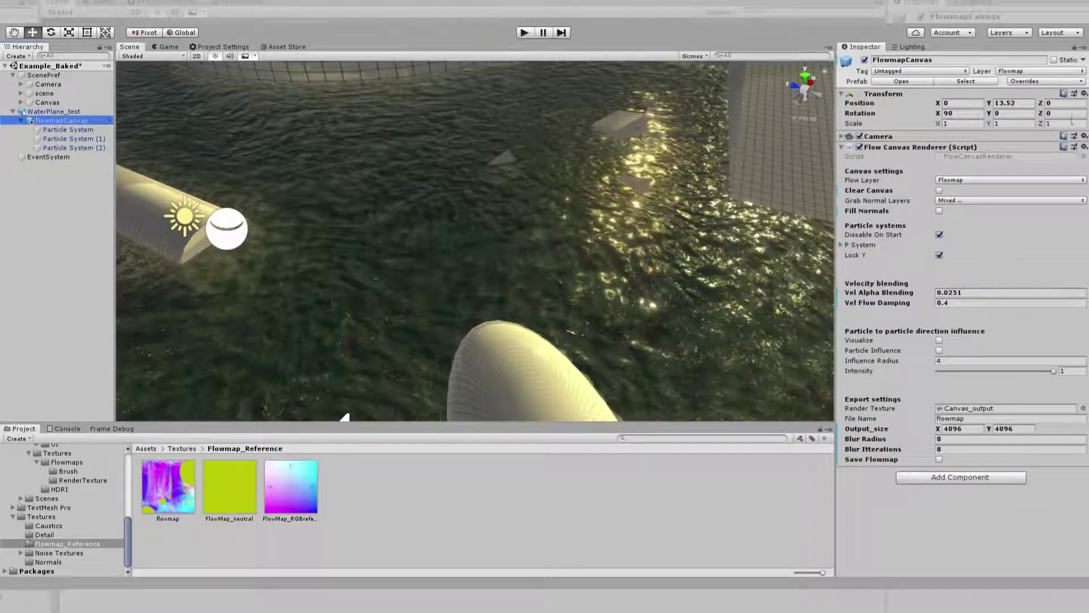
right_drag(448, 375, 670, 323)
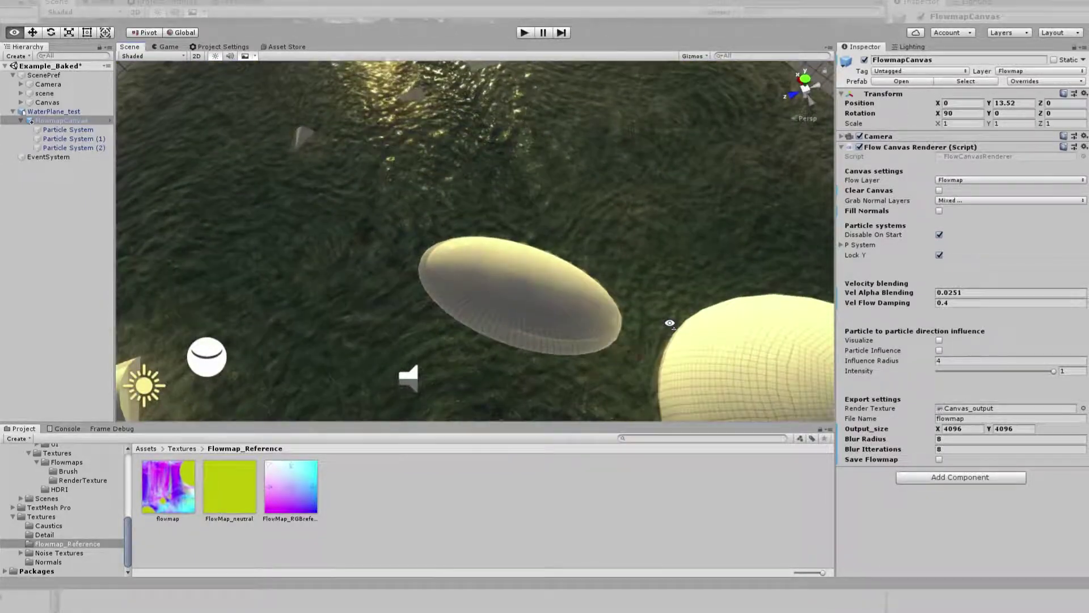
right_drag(430, 271, 757, 248)
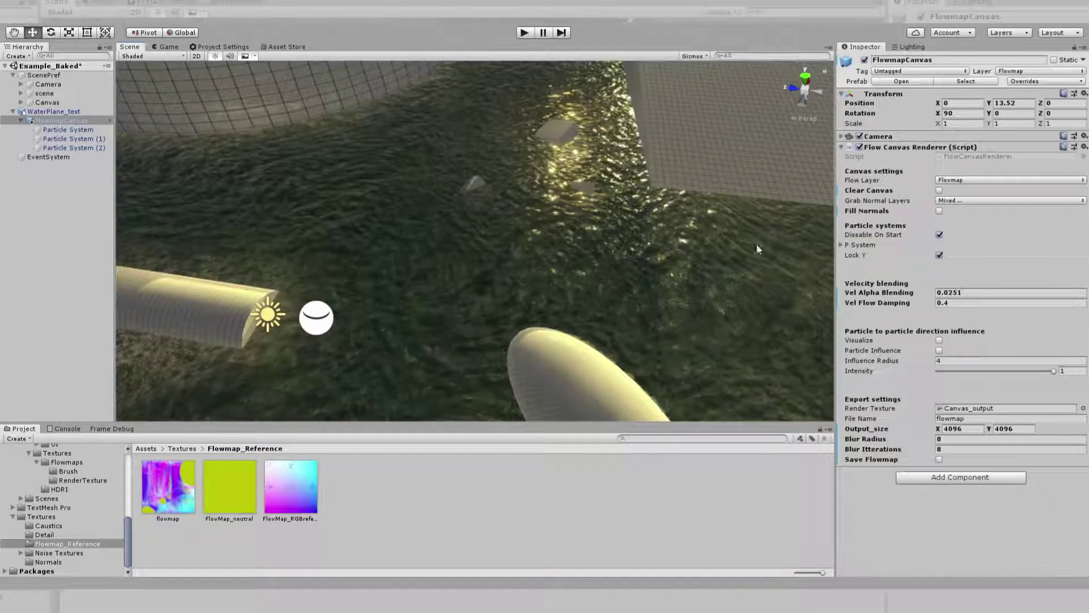
right_drag(471, 247, 321, 219)
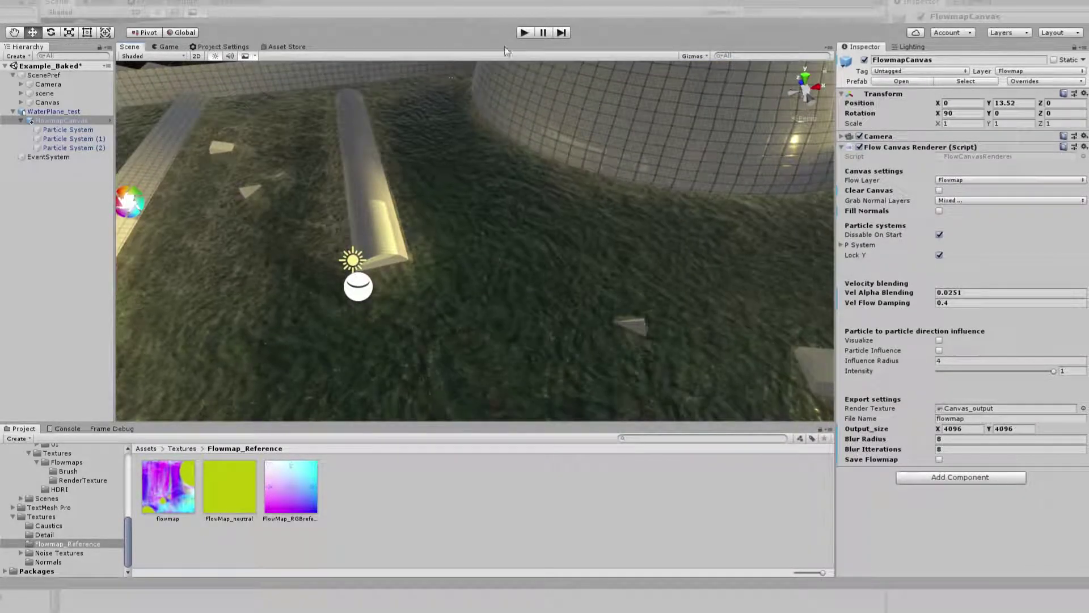
click(525, 32)
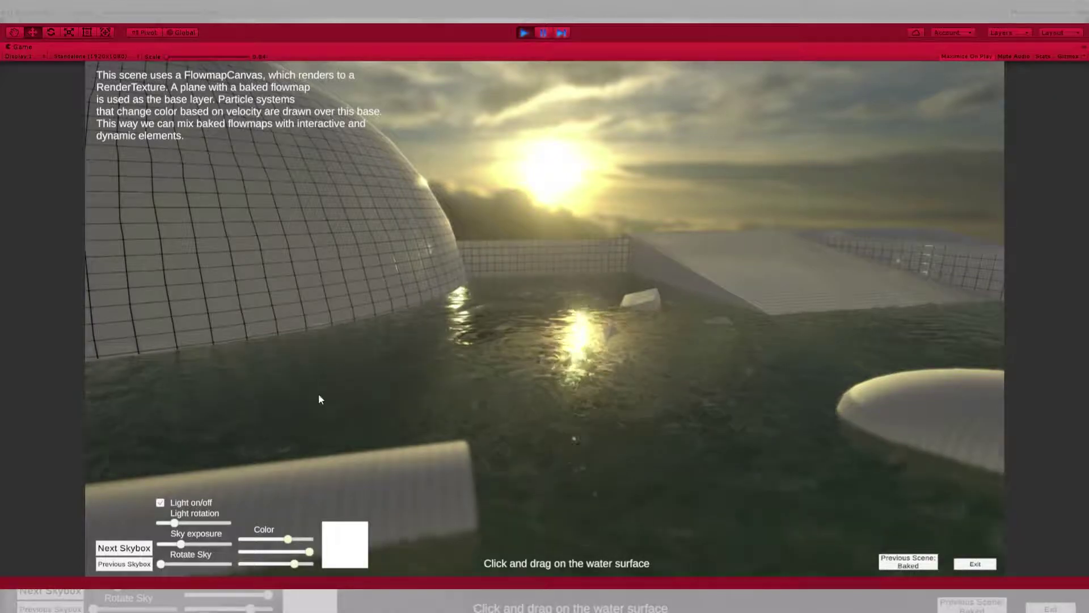
click(522, 32)
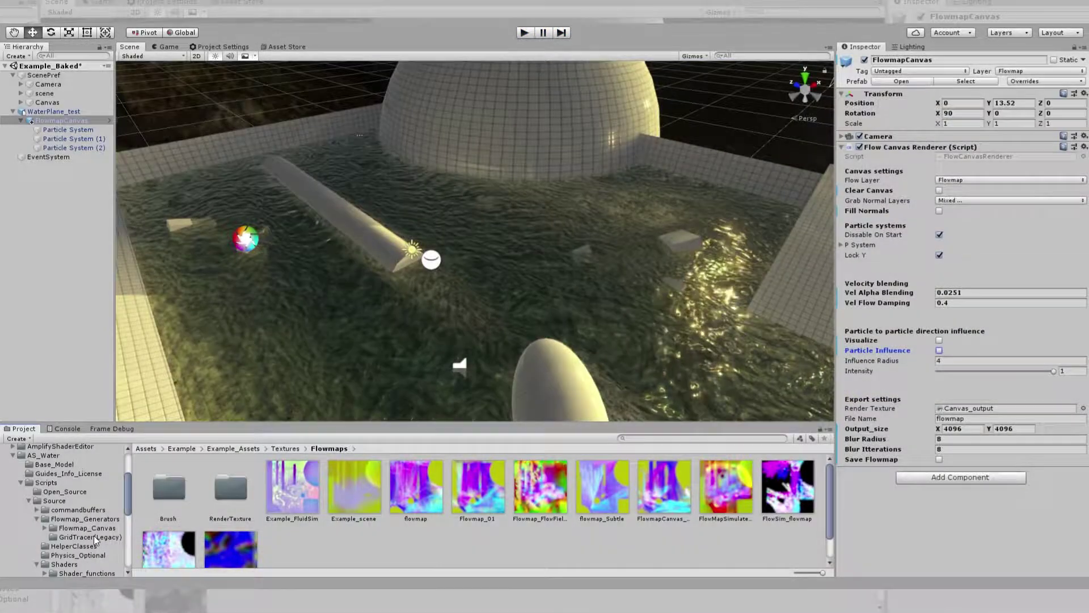
Examine the GridTracer(Legacy) flowmap generator folder and the water flow around the long beam.
click(93, 535)
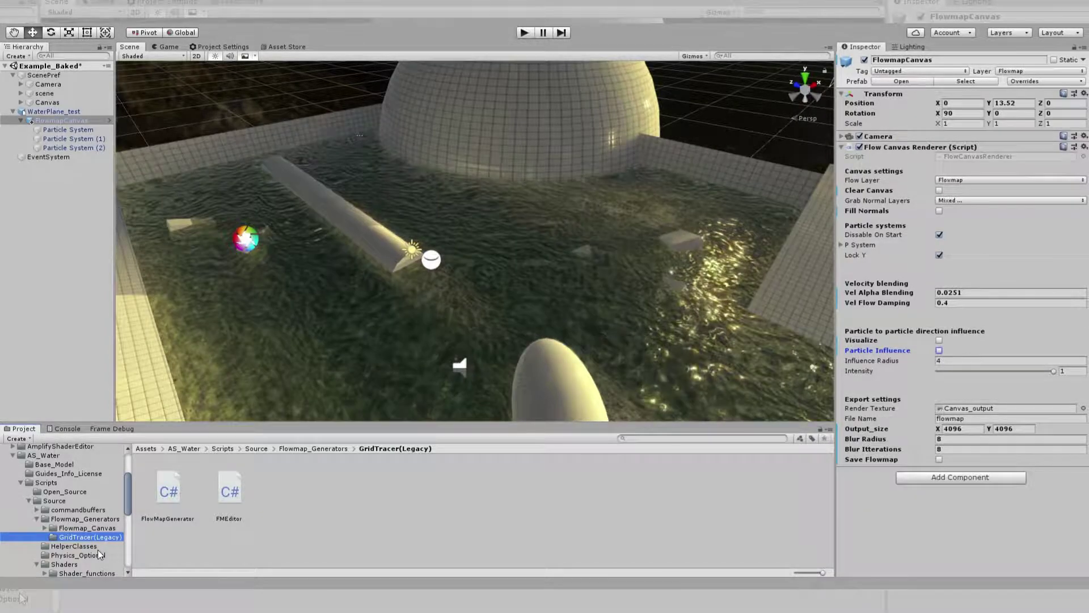
right_drag(301, 288, 157, 322)
key(w)
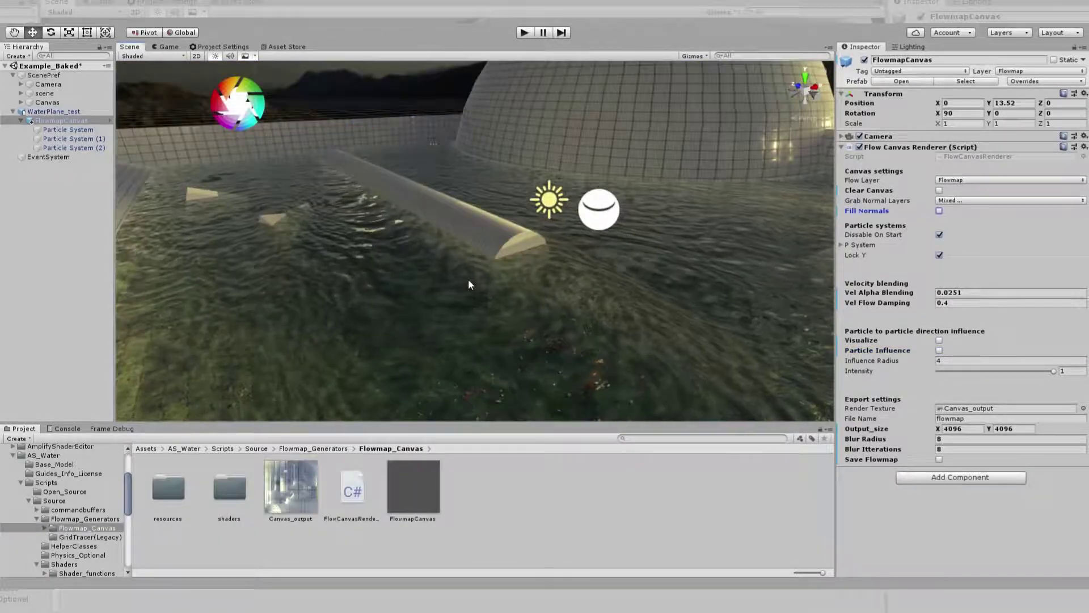